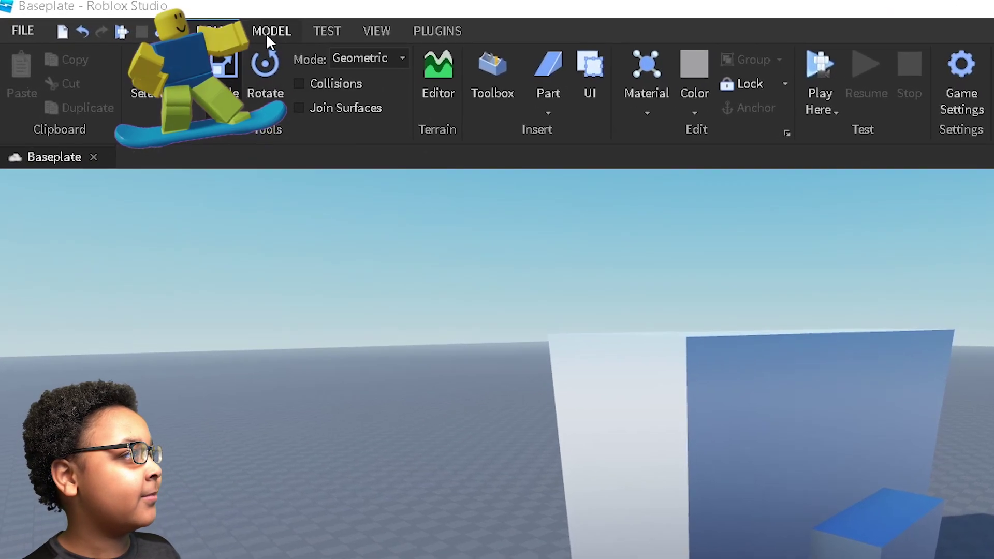
- Insert a block part at the gap between the two platforms
left_click(267, 34)
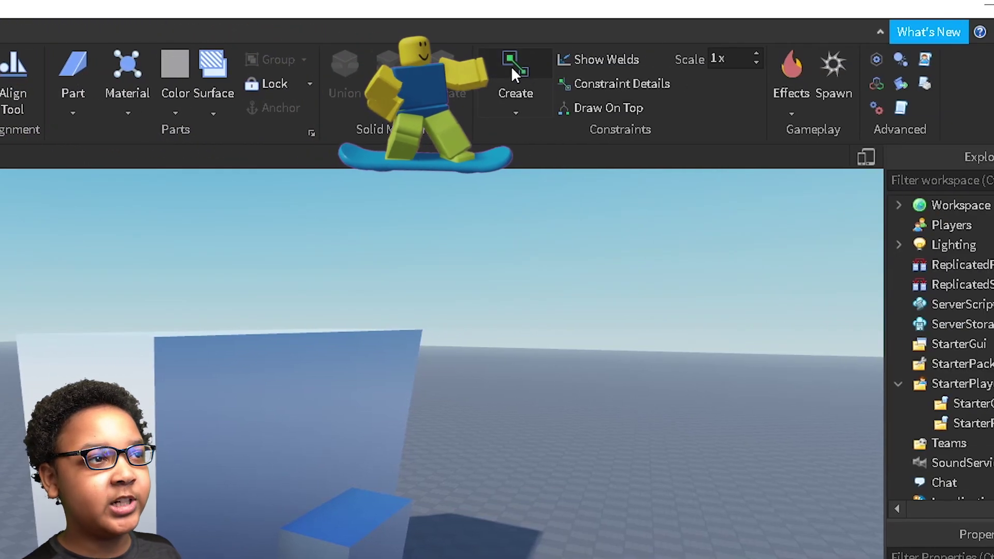
left_click(516, 114)
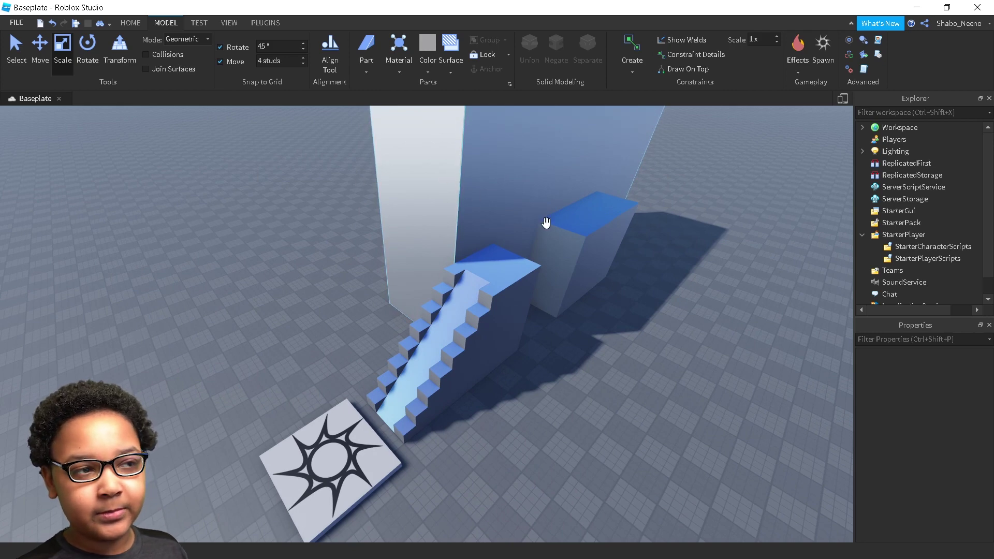
right_click_drag(569, 233, 589, 259)
key("w")
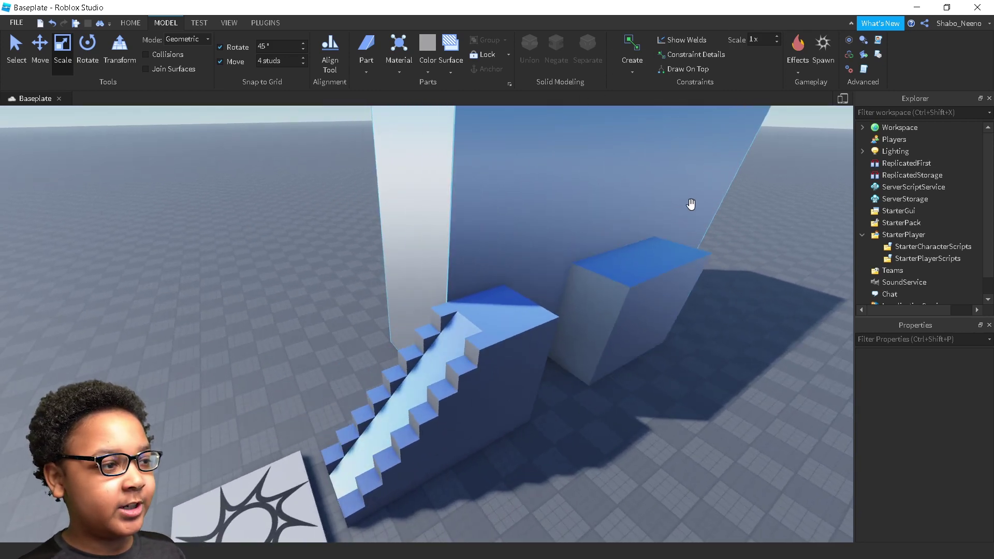
right_click_drag(606, 298, 594, 306)
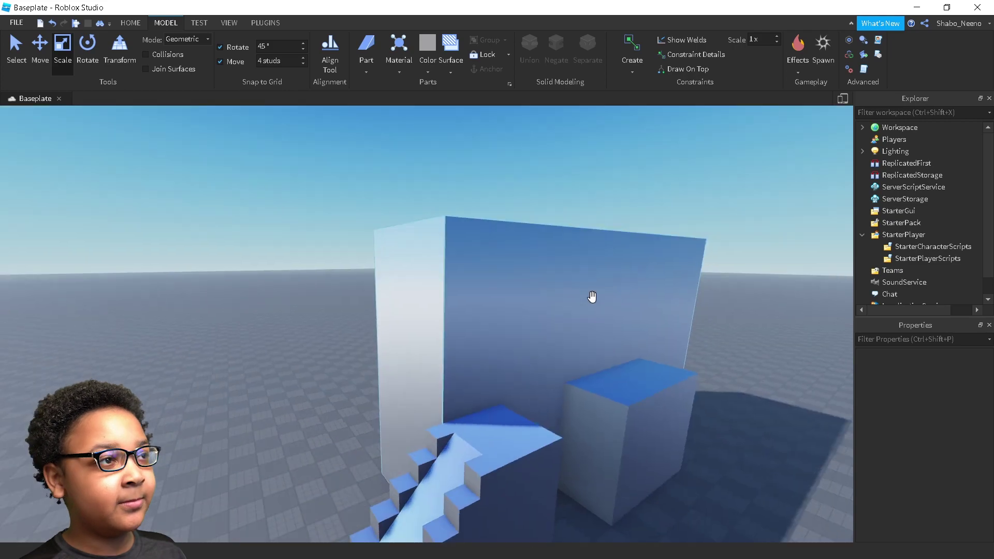
left_click(610, 396)
right_click_drag(610, 397, 506, 280)
scroll(541, 294, "up", 3)
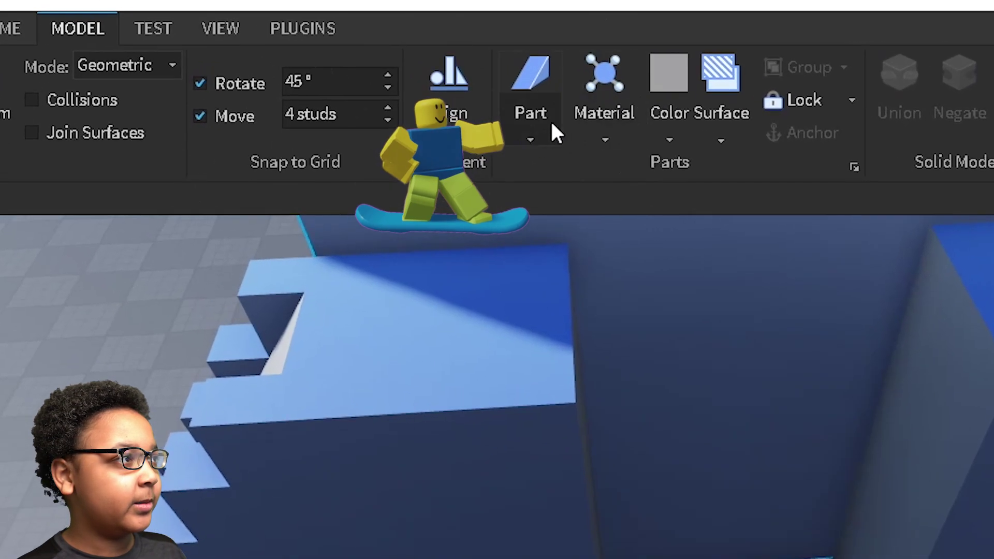
left_click(366, 72)
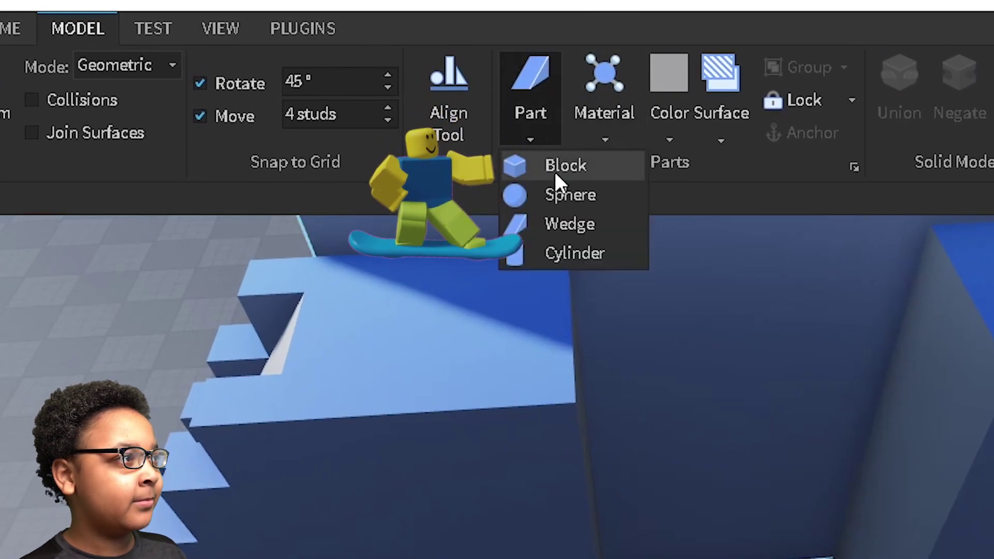
left_click(557, 173)
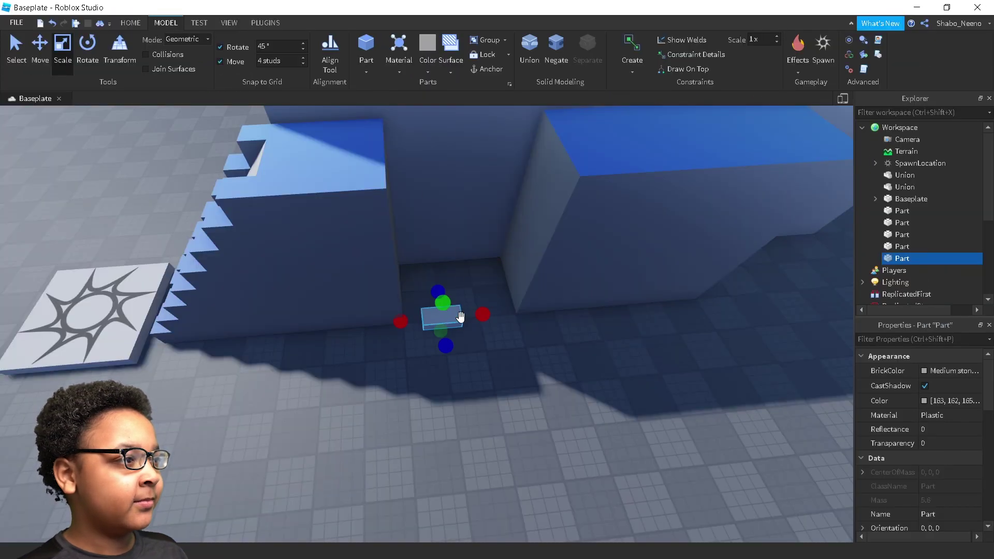
- Raise the new block off the ground and position it against the wall, above the gap between the platforms
left_click_drag(460, 289, 455, 272)
right_click_drag(457, 291, 455, 272)
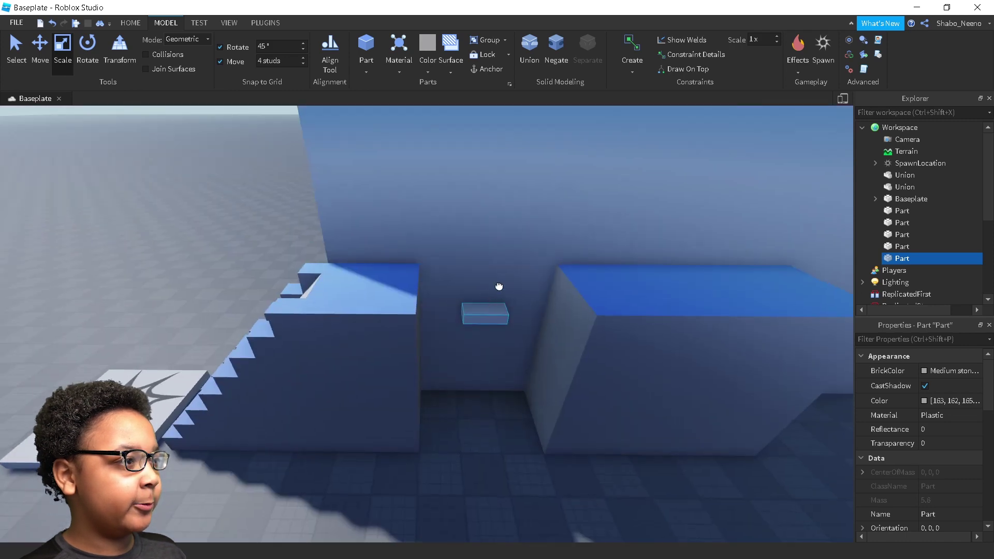
key("w")
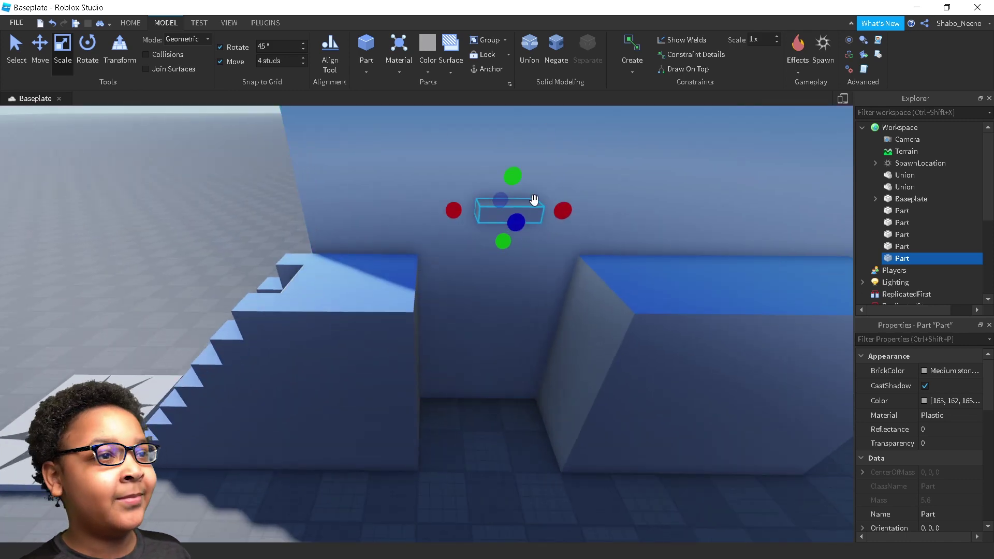
right_click_drag(534, 201, 628, 211)
key("w")
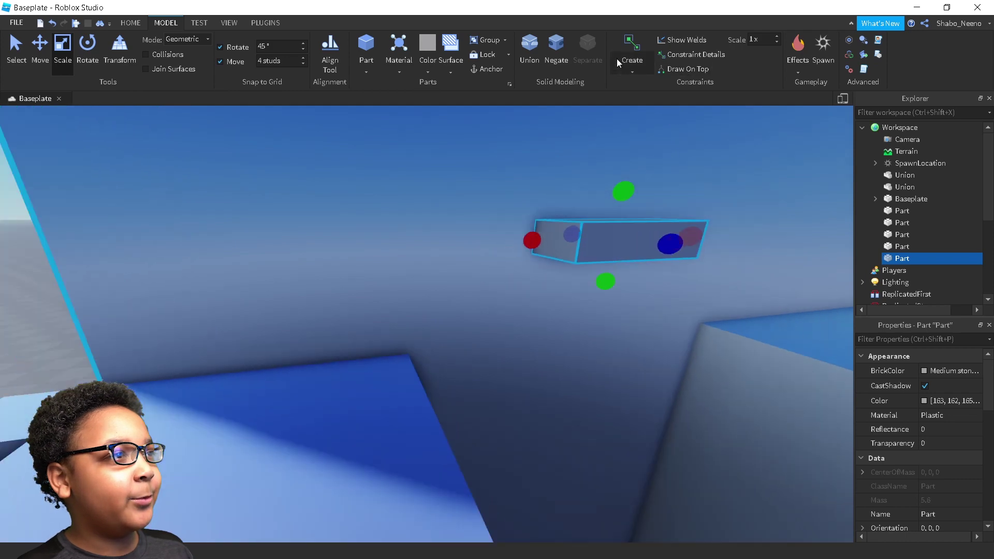
- Begin a Hinge constraint with its first attachment at the centre of the block's wall-facing side
key("s")
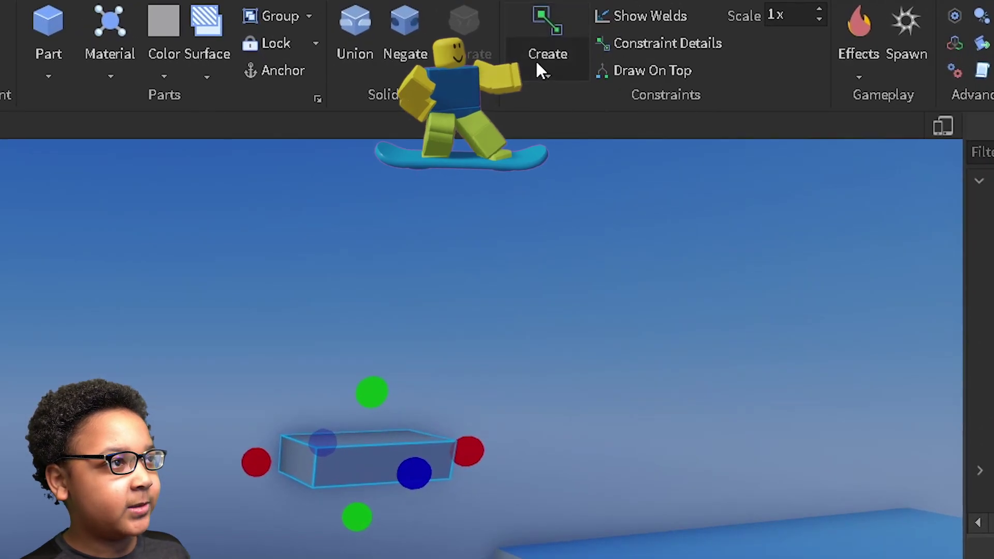
left_click(547, 74)
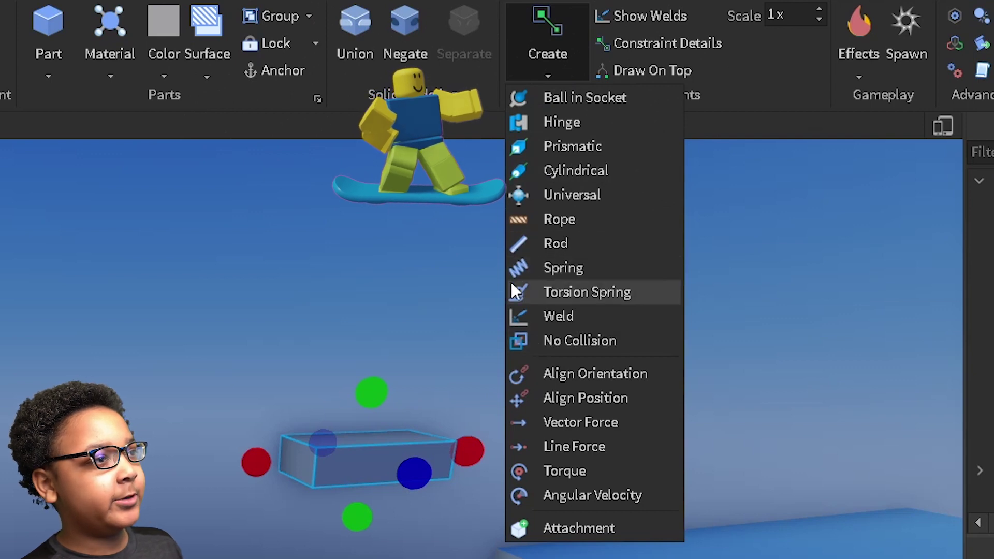
left_click(562, 123)
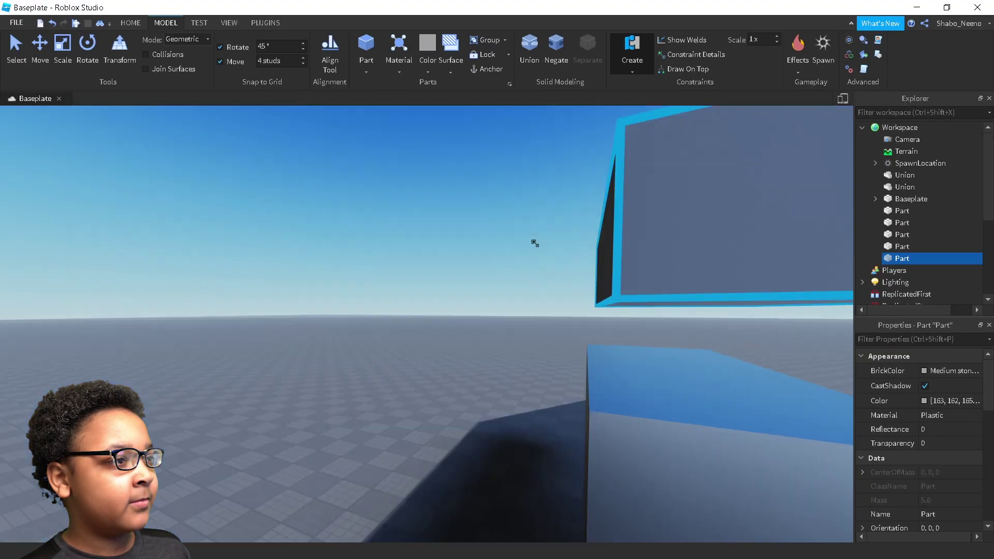
scroll(532, 243, "down", 5)
key("w")
mouse_move(534, 243)
right_mouse_down()
mouse_move(501, 269)
mouse_move(516, 239)
right_mouse_up()
key("a")
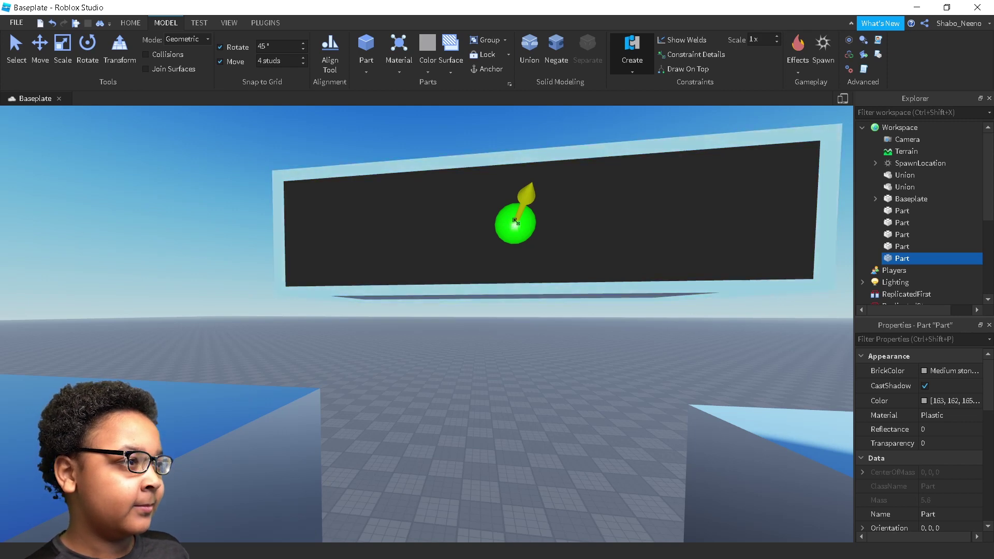
left_click(512, 222)
- Complete the hinge by placing its second attachment on the wall just above the block
right_click_drag(513, 222, 482, 206)
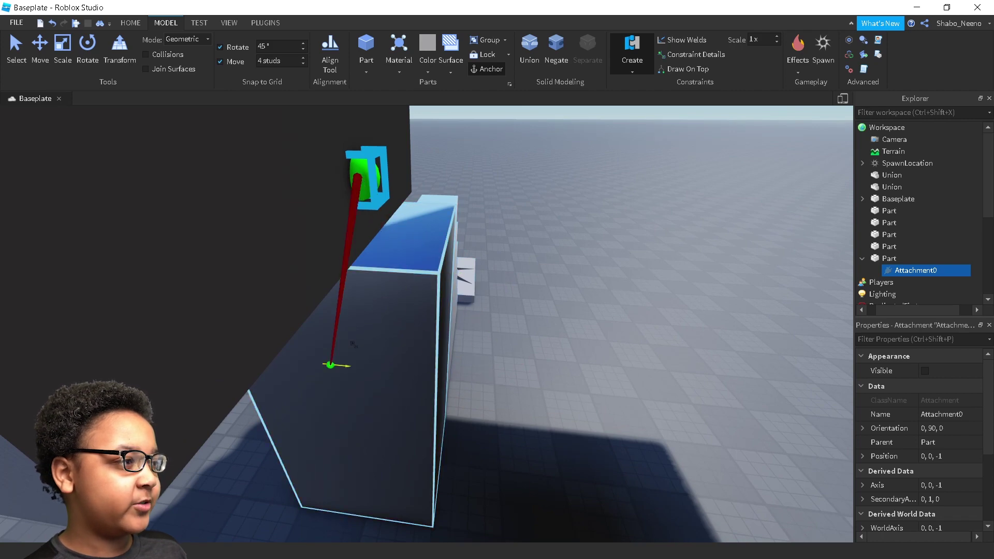
right_click_drag(413, 353, 411, 350)
right_click_drag(341, 292, 429, 183)
key("s")
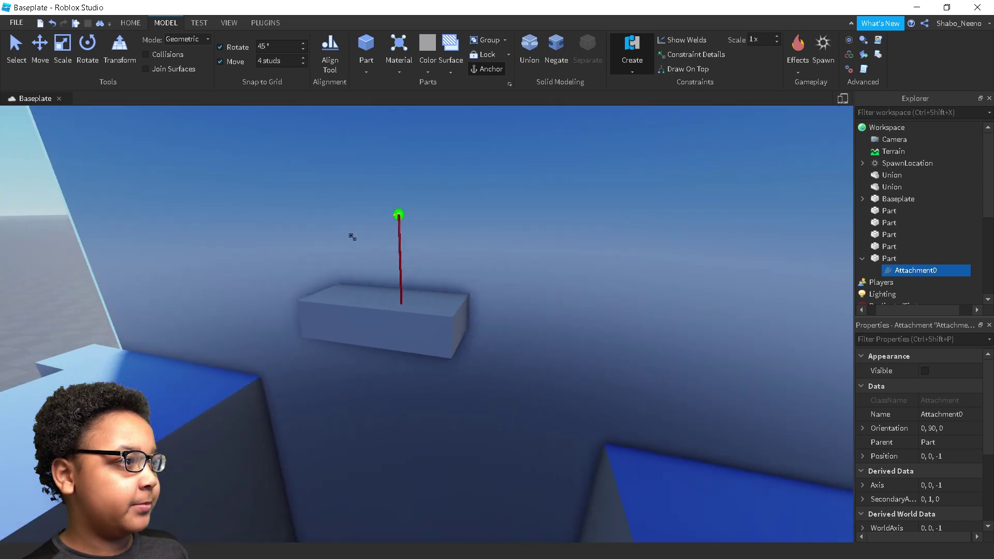
key("a")
key("s")
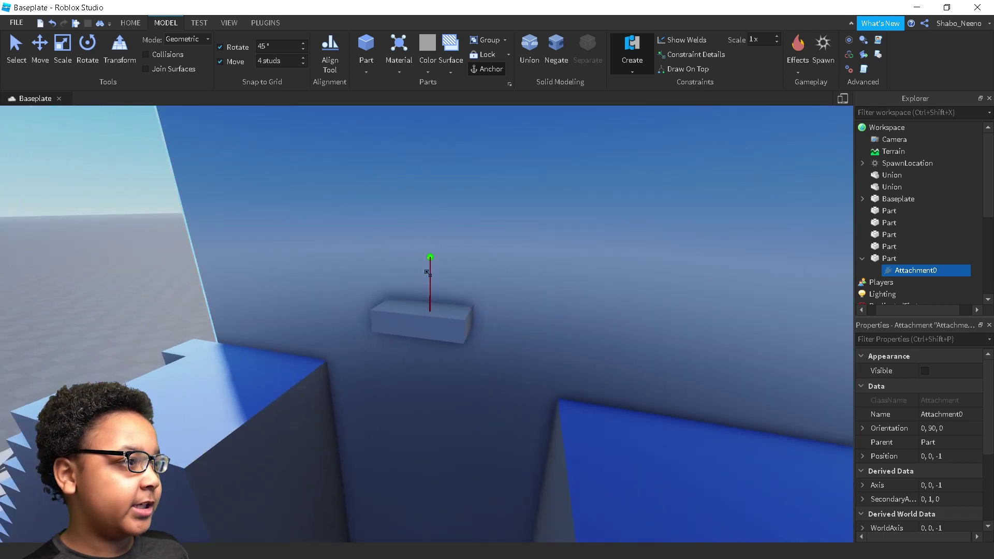
left_click(428, 273)
- Examine the hinge between block and wall from several angles and review its constraint properties
key("d")
right_click_drag(418, 293, 417, 293)
scroll(408, 364, "up", 5)
right_click_drag(393, 402, 393, 402)
key("s")
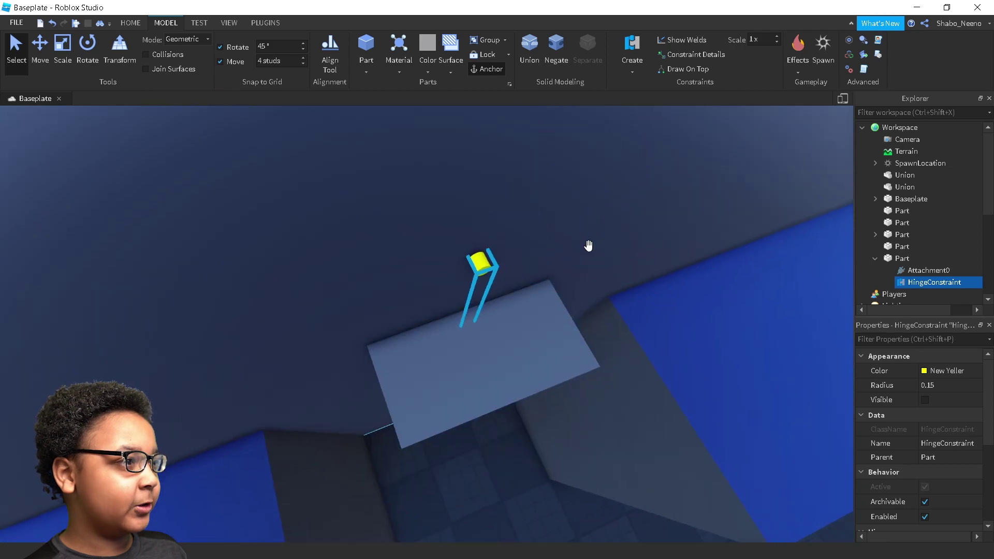
key("d")
key("w")
right_click_drag(575, 249, 575, 249)
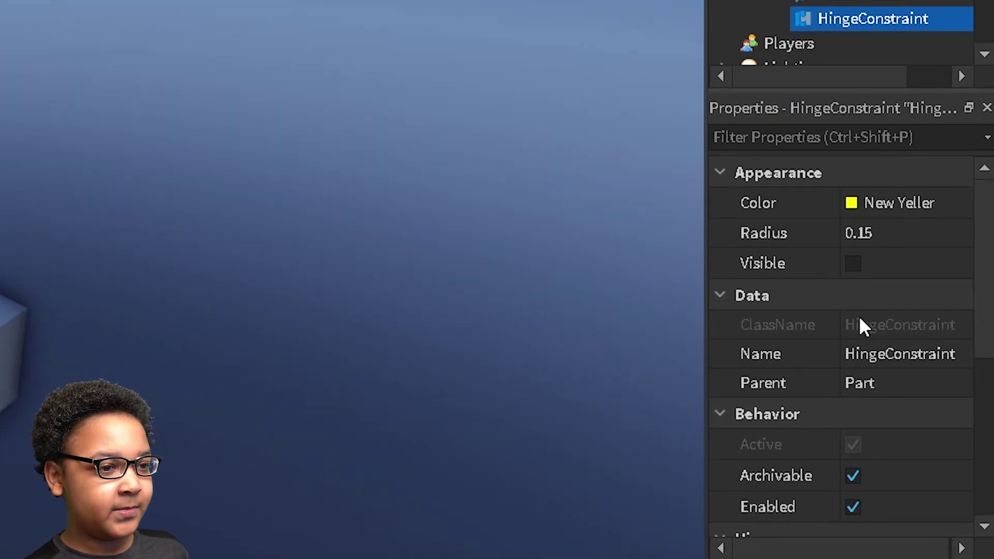
scroll(844, 344, "down", 3)
scroll(834, 363, "down", 2)
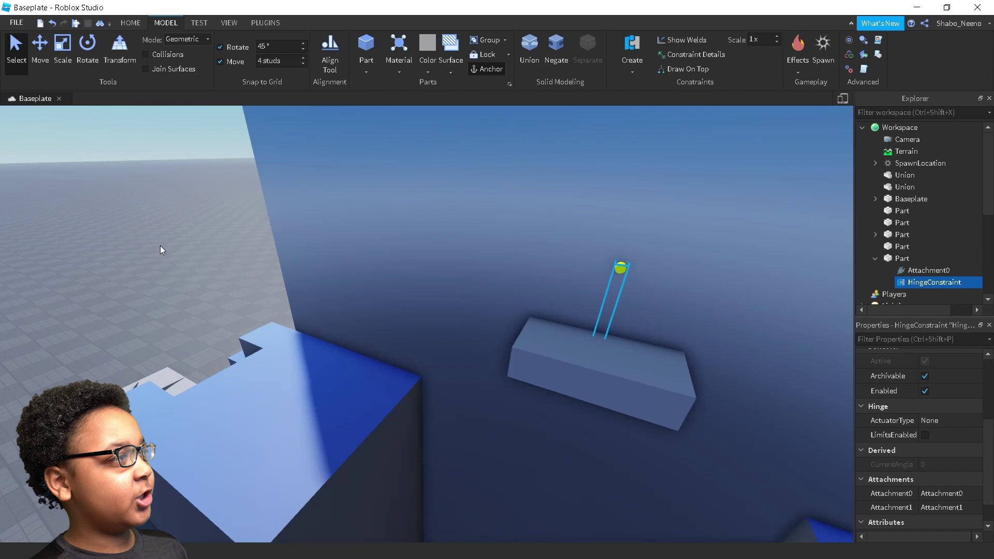
key("s")
key("d")
- Start a playtest and walk the character up the stairs onto the first platform
left_click(130, 23)
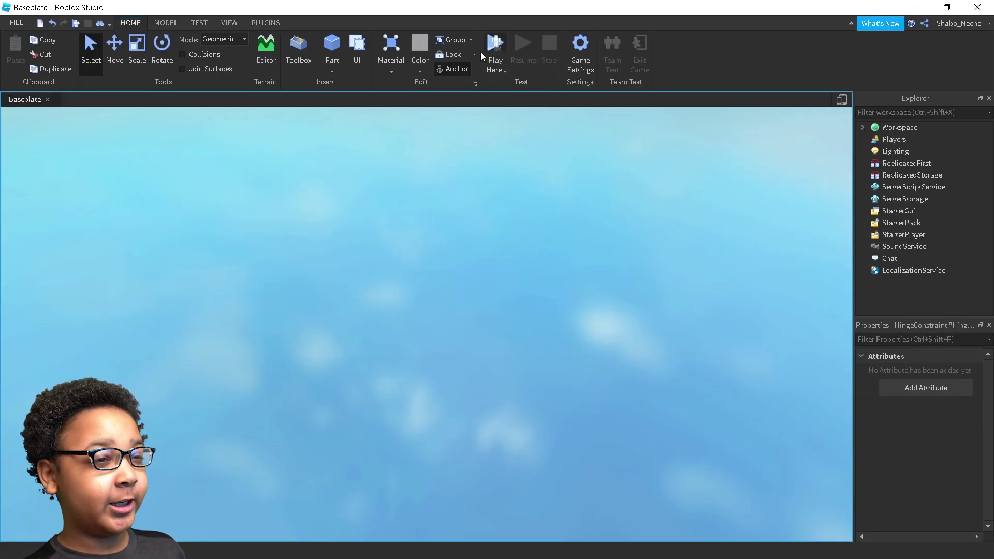
left_click(489, 54)
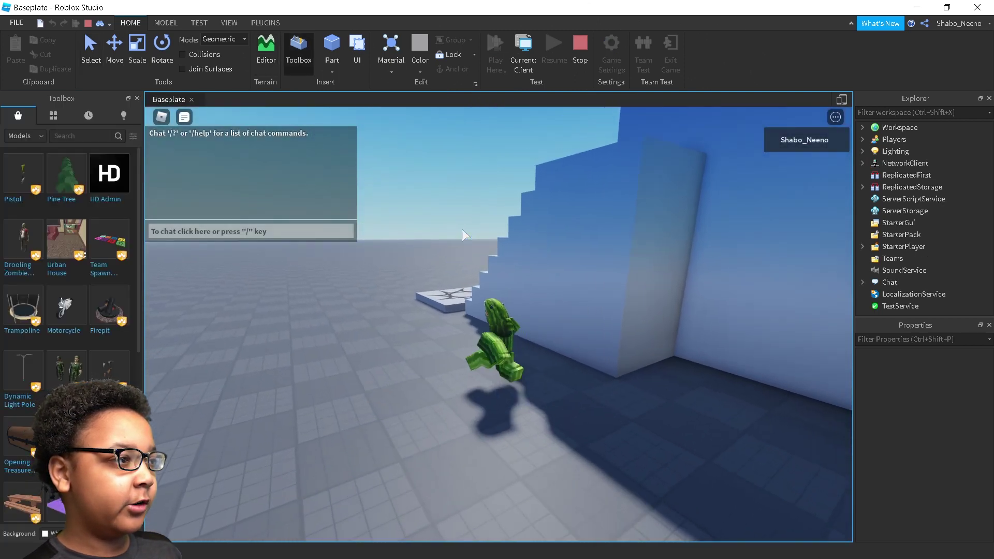
key("w")
right_click_drag(461, 229, 462, 229)
key("w")
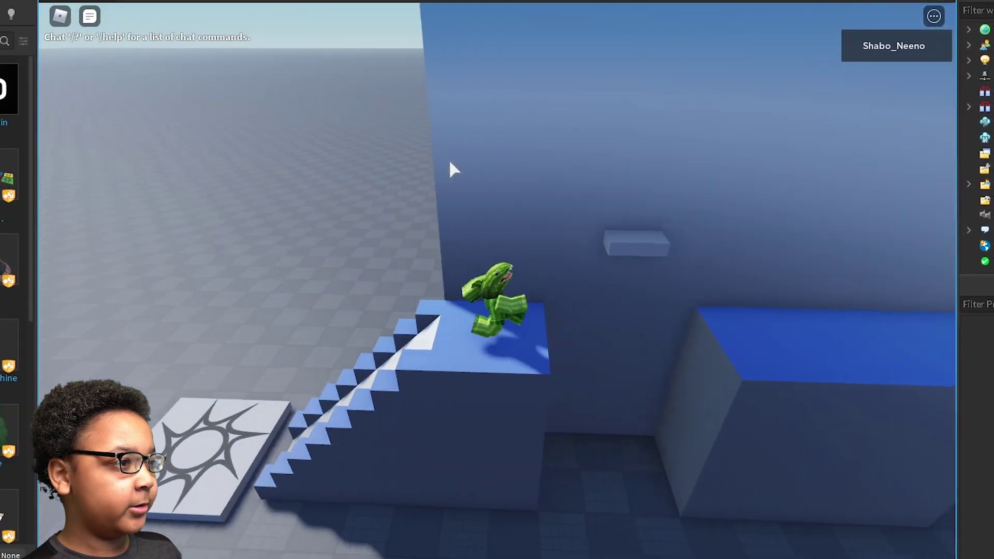
- Jump the character onto the hinged block to test its swing, and end the playtest
right_click_drag(450, 162, 450, 162)
key("w")
key("space")
key("space")
key("space")
key("space")
key("d")
key("space")
scroll(413, 212, "down", 3)
key("a")
key("space")
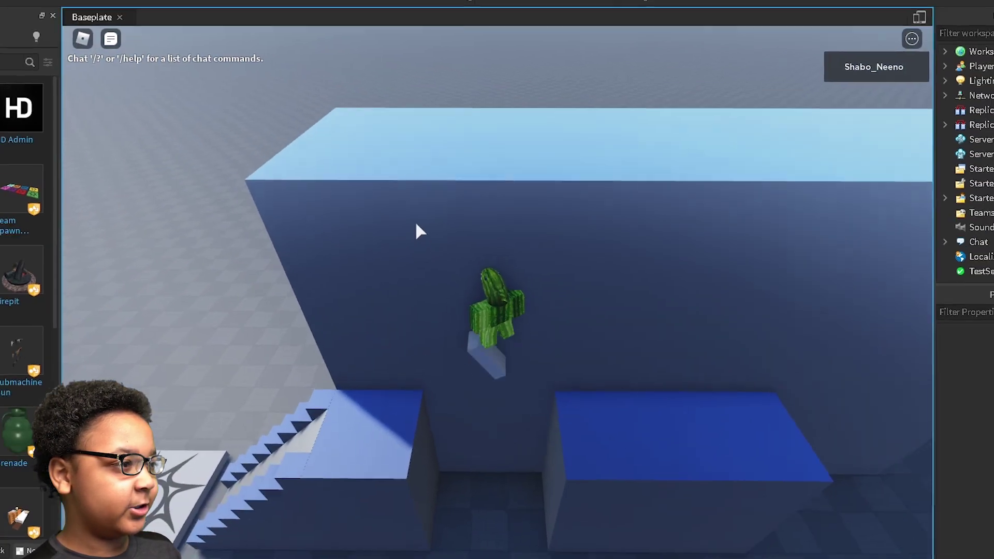
key("space")
key("a")
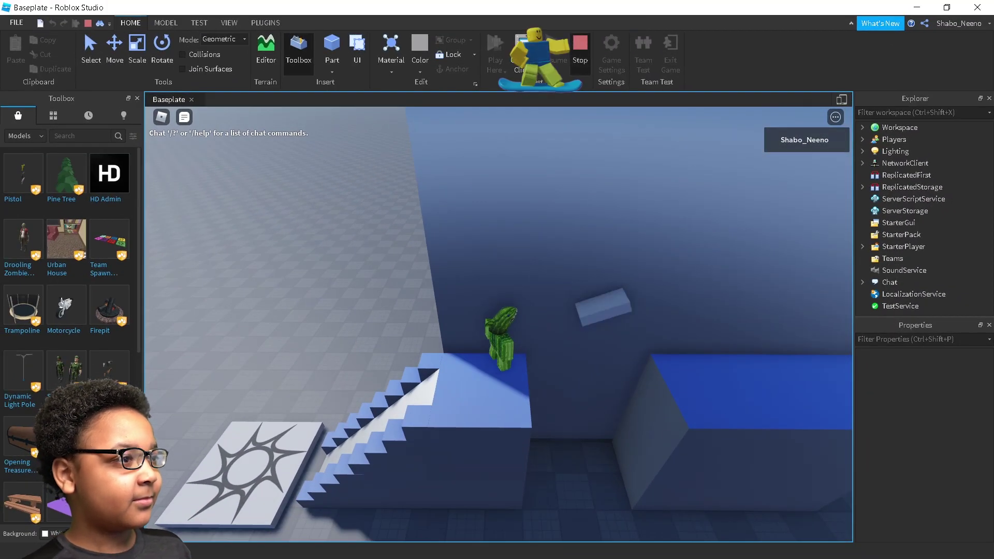
key("shift+F5")
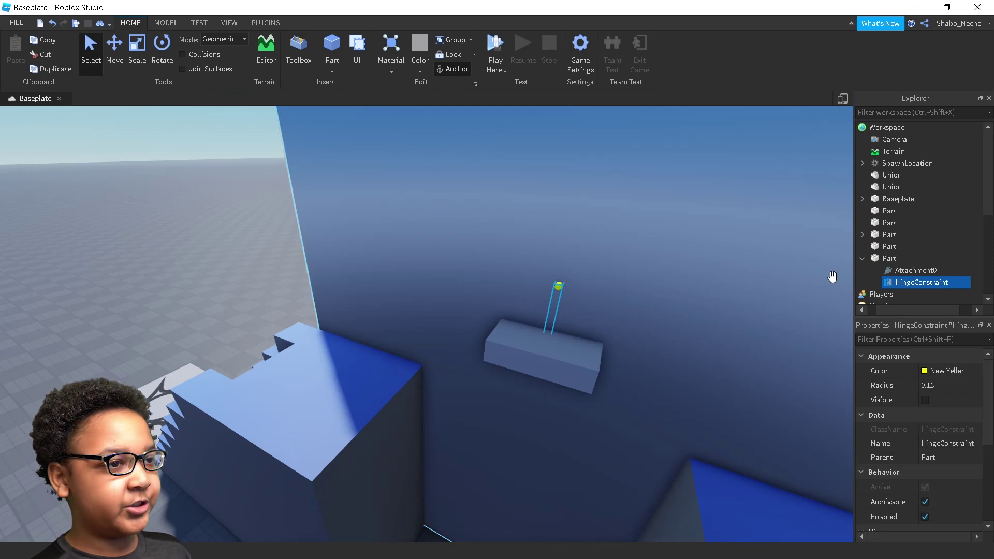
- Insert another block part and place it in front of the second platform
right_click_drag(632, 262, 631, 270)
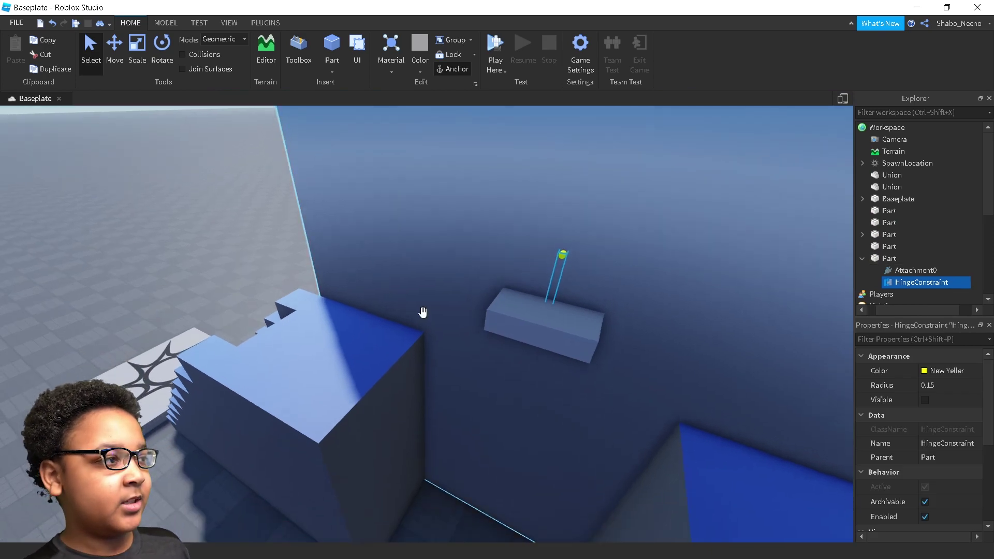
left_click(163, 249)
key("d")
right_click_drag(290, 171, 362, 185)
key("w")
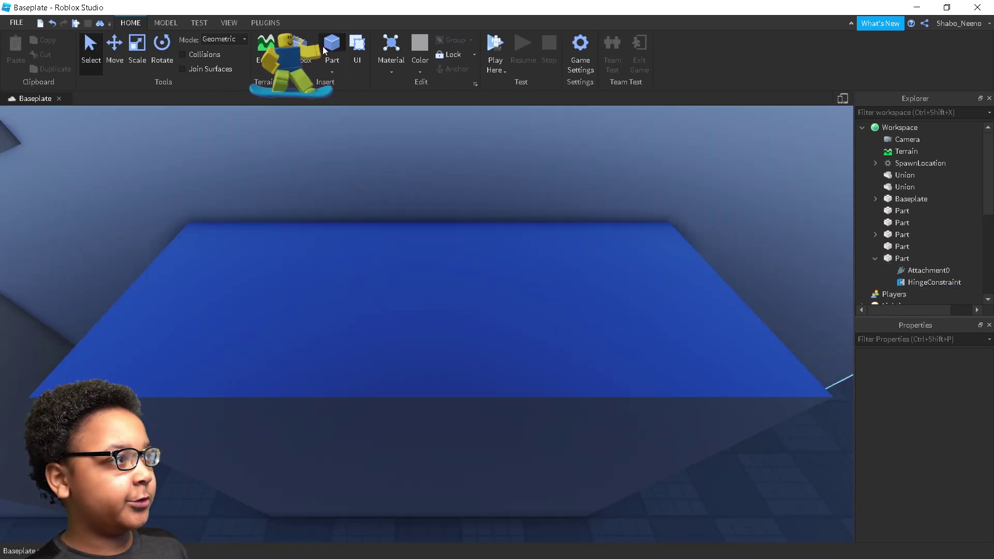
left_click(331, 47)
left_click_drag(406, 268, 460, 439)
- Move the new block straight out from the second platform with the Move tool
left_click(119, 52)
right_click_drag(699, 396, 519, 407)
key("d")
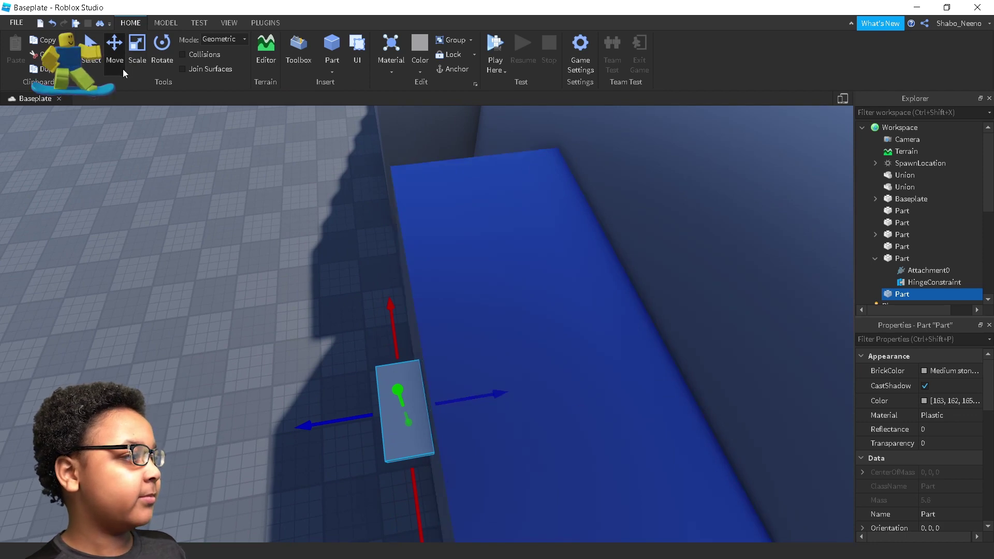
right_click_drag(296, 449, 301, 454)
left_click_drag(334, 401, 161, 397)
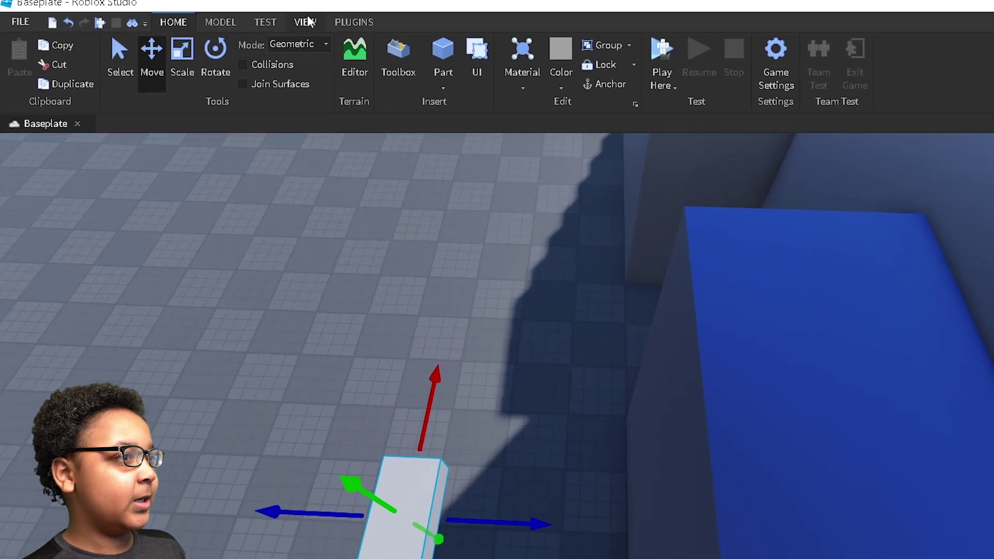
- Begin a Rope constraint with its first attachment at the centre of the new block's platform-facing side
left_click(228, 23)
left_click(357, 21)
left_click(306, 21)
left_click(618, 89)
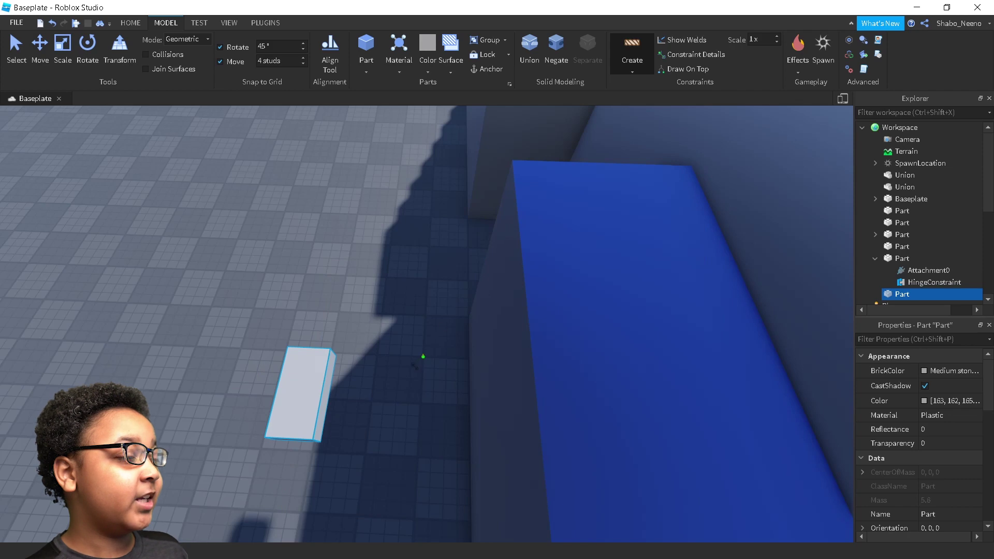
key("f")
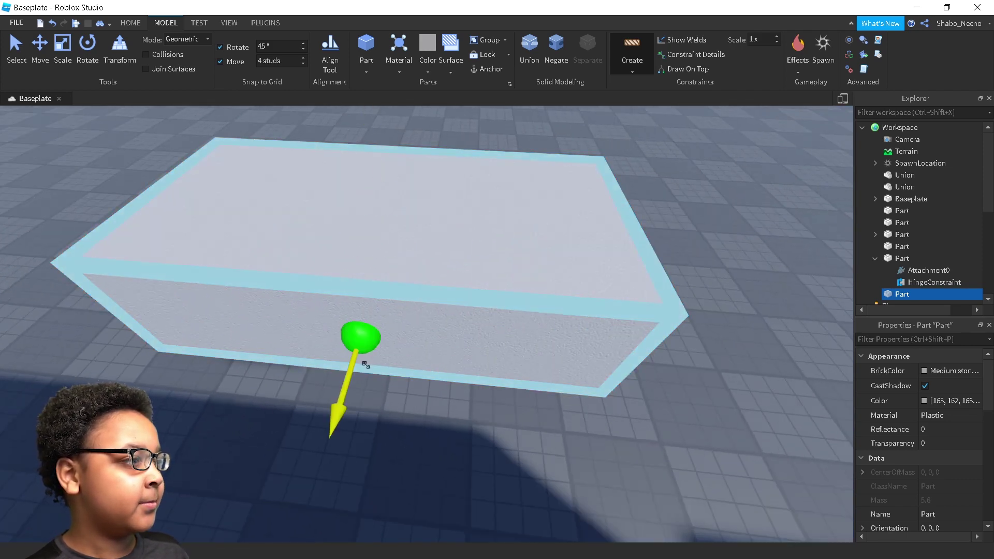
left_click(375, 341)
- Complete the rope by placing its second attachment at the upper front edge of the second platform
right_click_drag(455, 359, 426, 358)
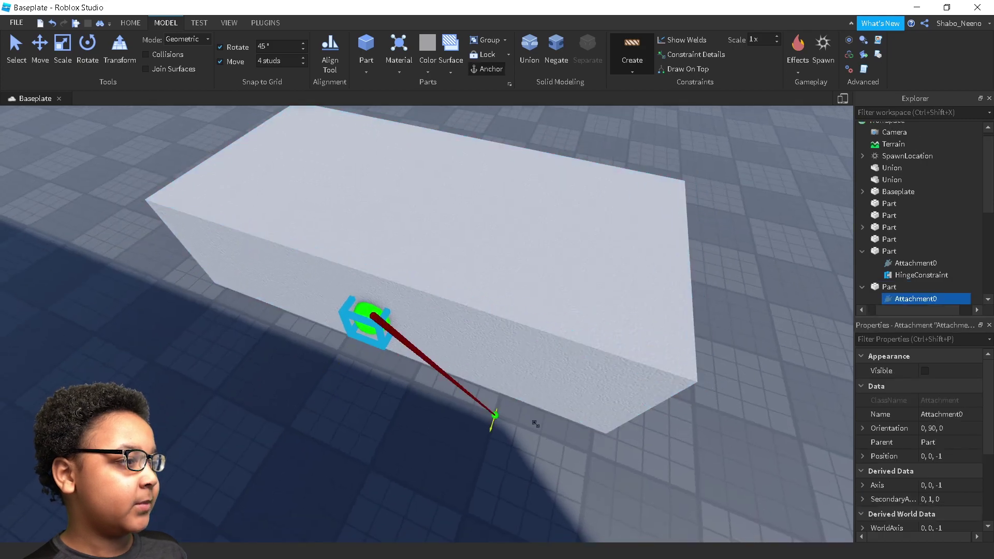
right_click_drag(533, 424, 431, 312)
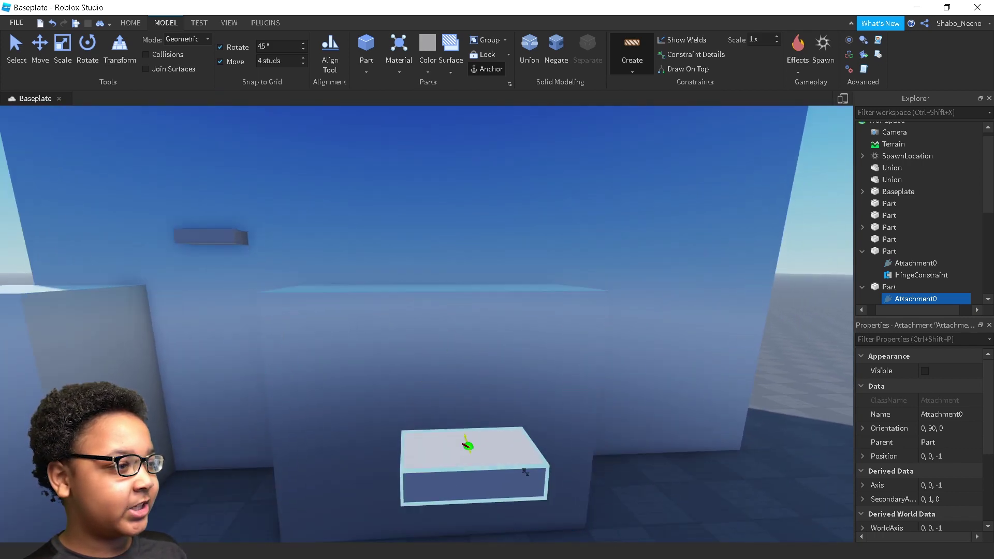
right_click_drag(477, 460, 495, 331)
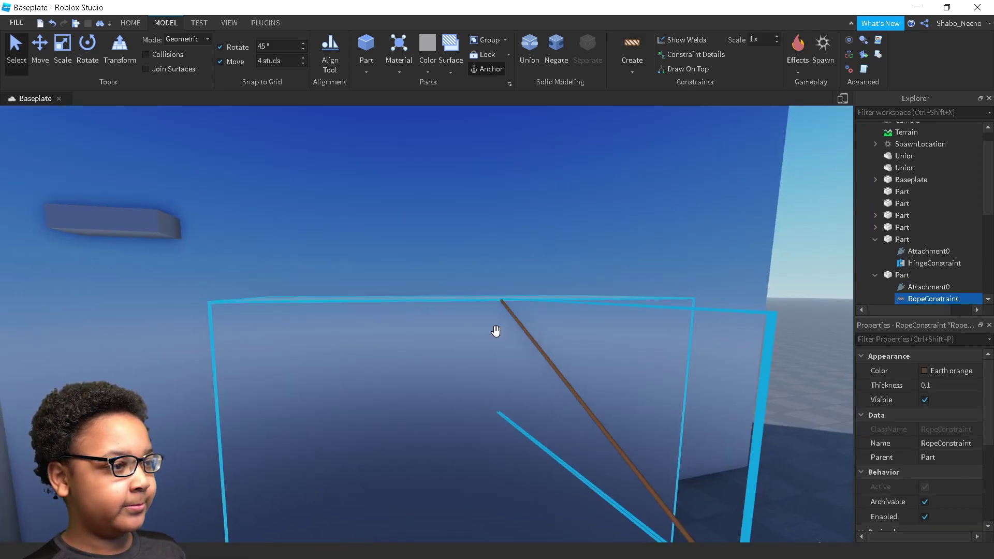
- Examine the rope connecting the new block to the second platform from several angles
right_click_drag(496, 332, 570, 319)
key("w")
key("s")
left_click(316, 328)
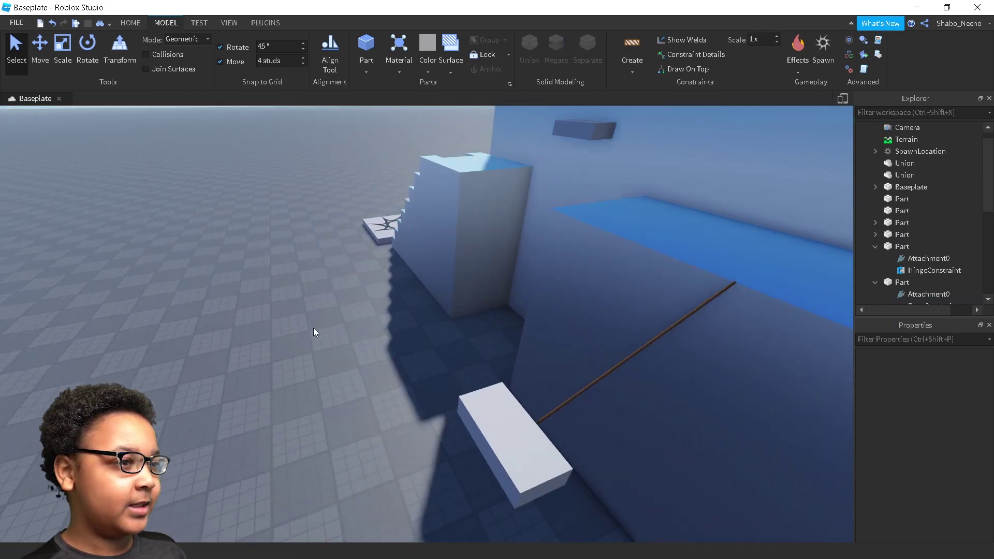
right_click_drag(315, 328, 315, 327)
key("w")
right_click_drag(452, 386, 452, 387)
key("s")
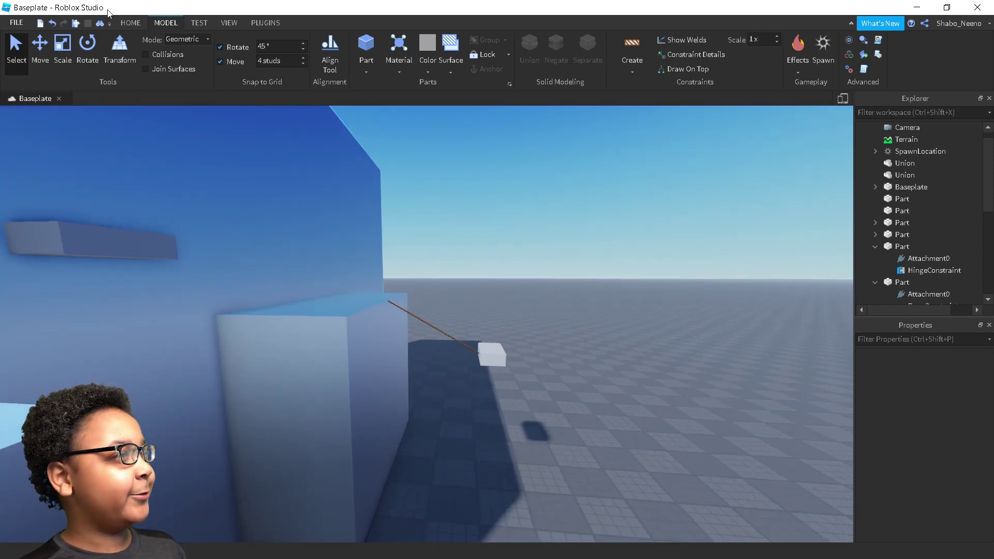
- Start a play test and jump the character onto the block roped to the second platform
left_click(136, 24)
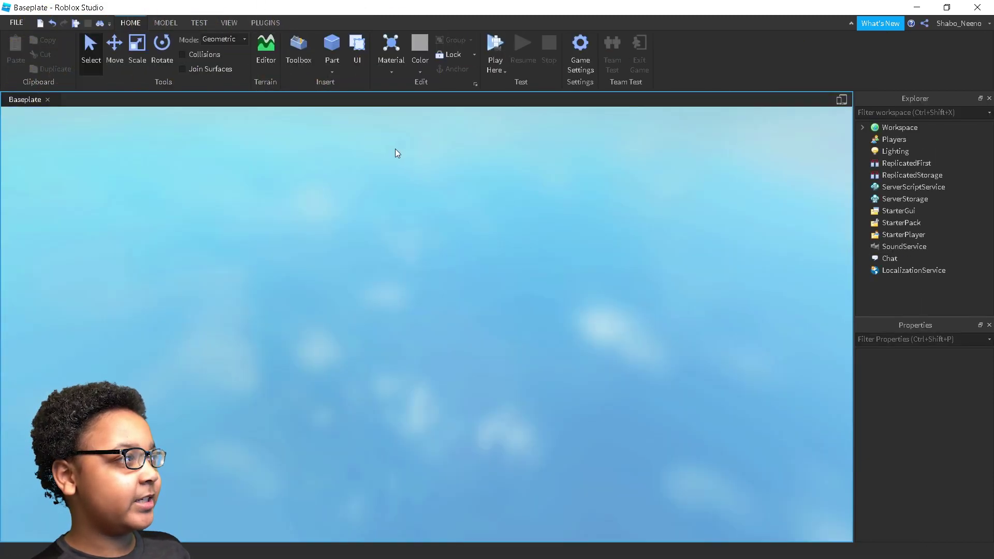
key("F5")
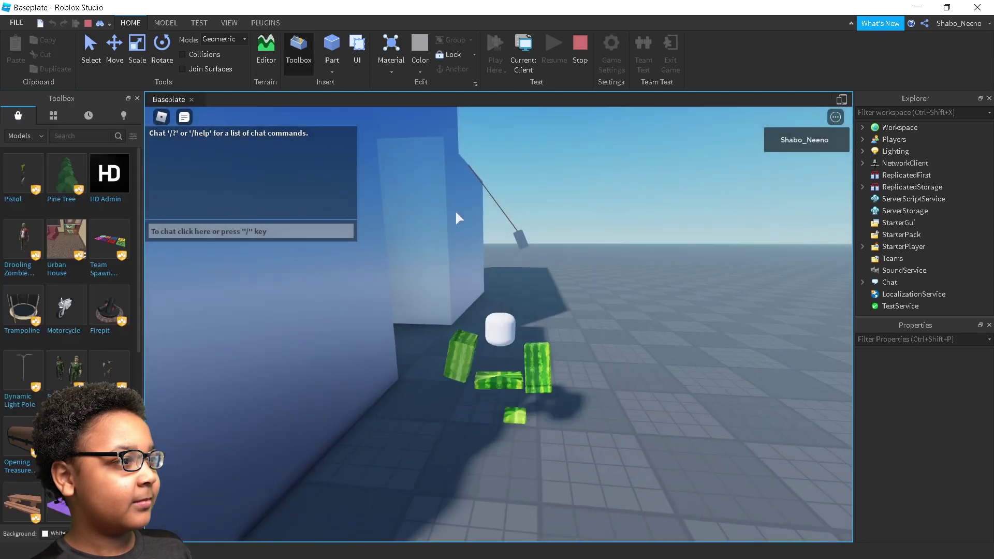
key("w")
key("space")
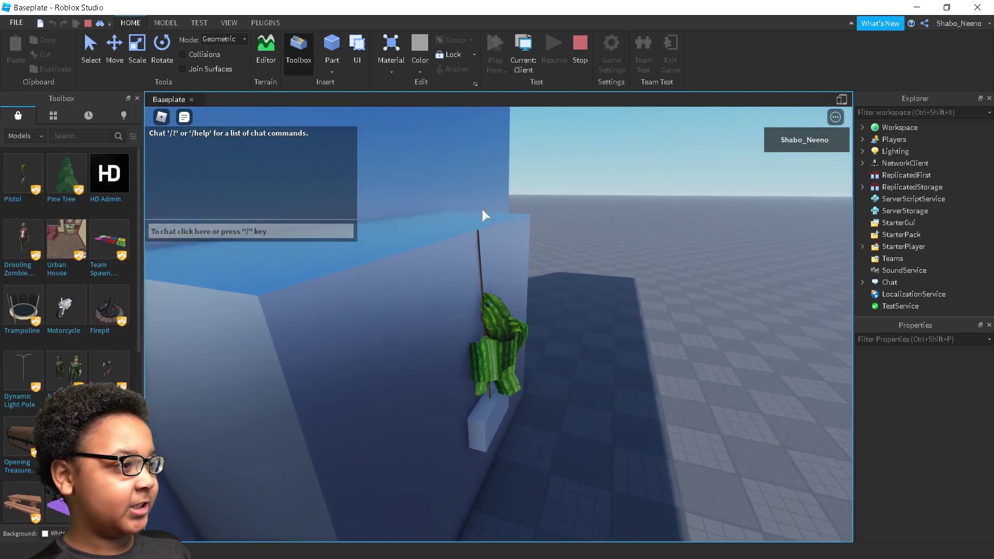
- Test how the roped block swings by jumping on and around it with the character, and end the play test
key("space")
key("space")
key("s")
key("space")
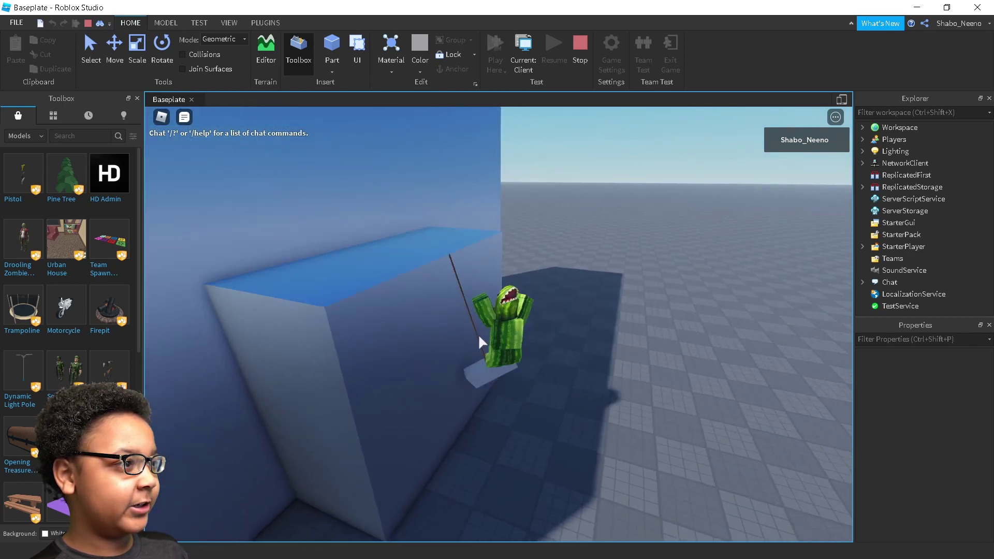
key("w")
key("space")
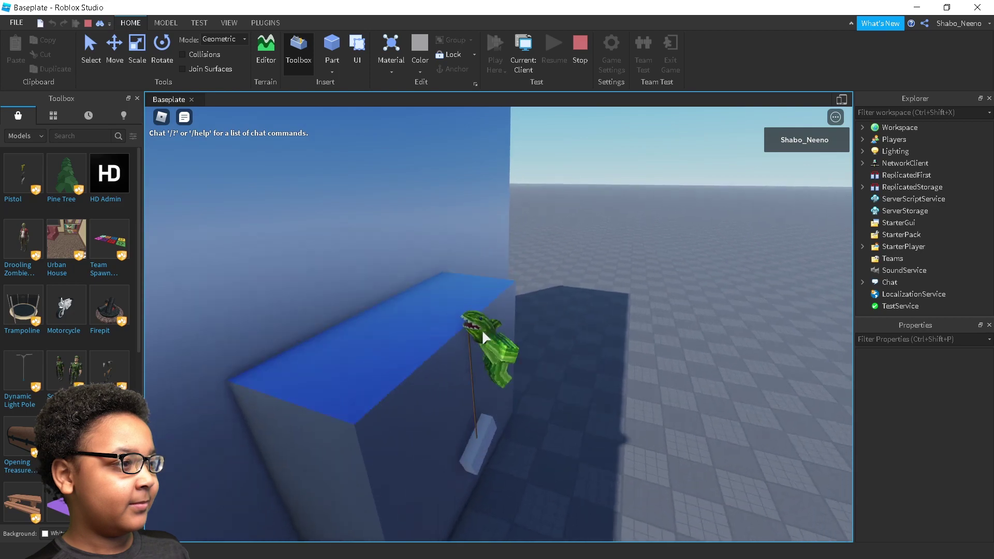
right_click_drag(481, 332, 482, 331)
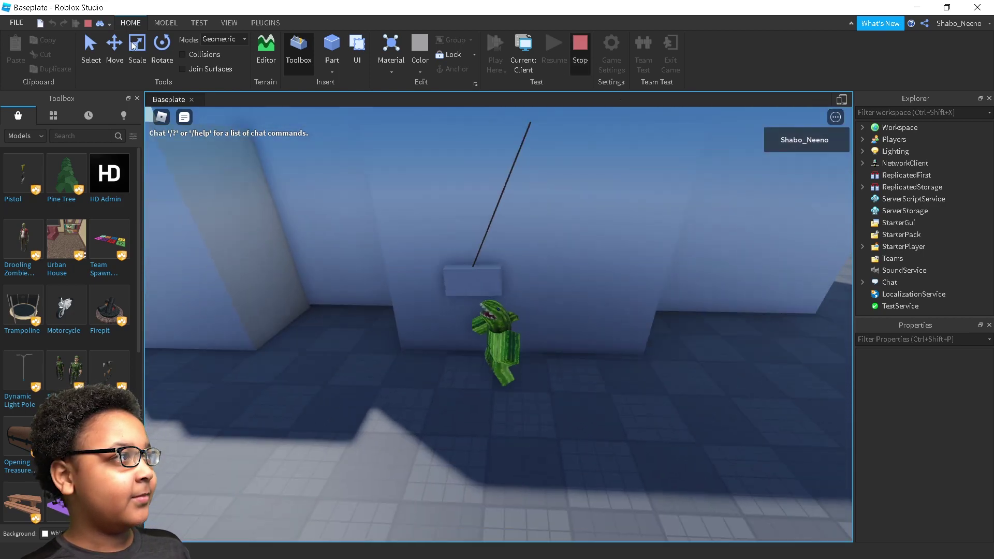
left_click(584, 57)
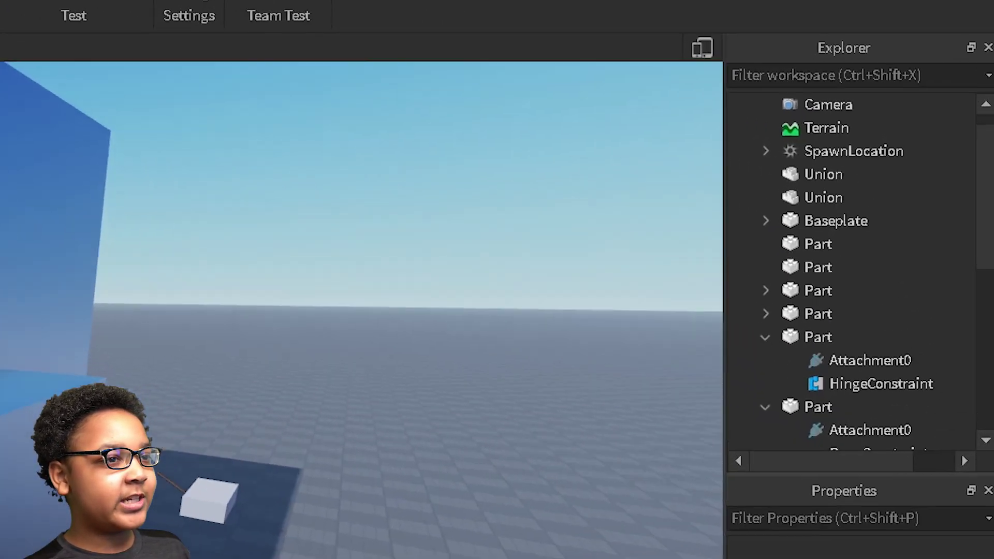
- Locate and select the swinging block's HingeConstraint in the Workspace hierarchy
scroll(914, 226, "down", 3)
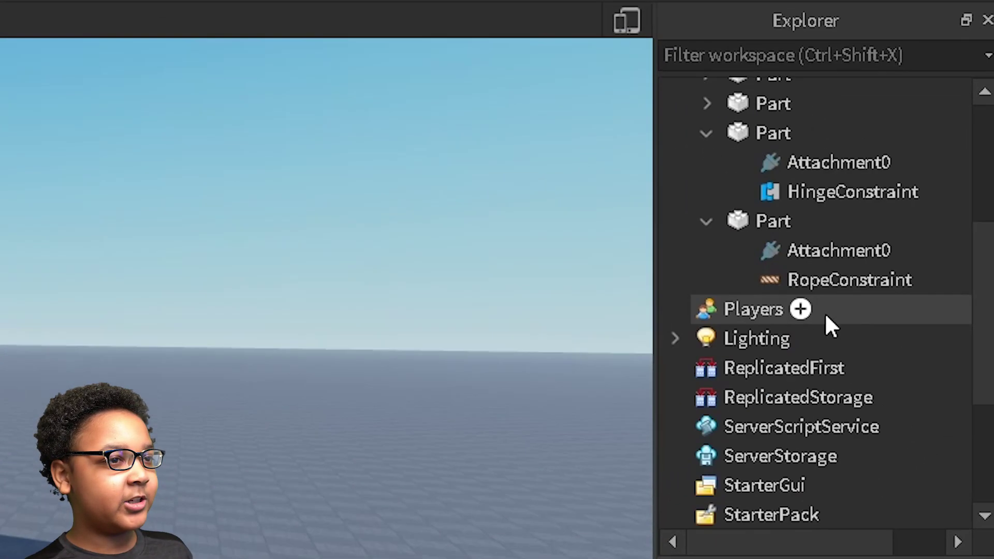
right_click_drag(309, 350, 297, 334)
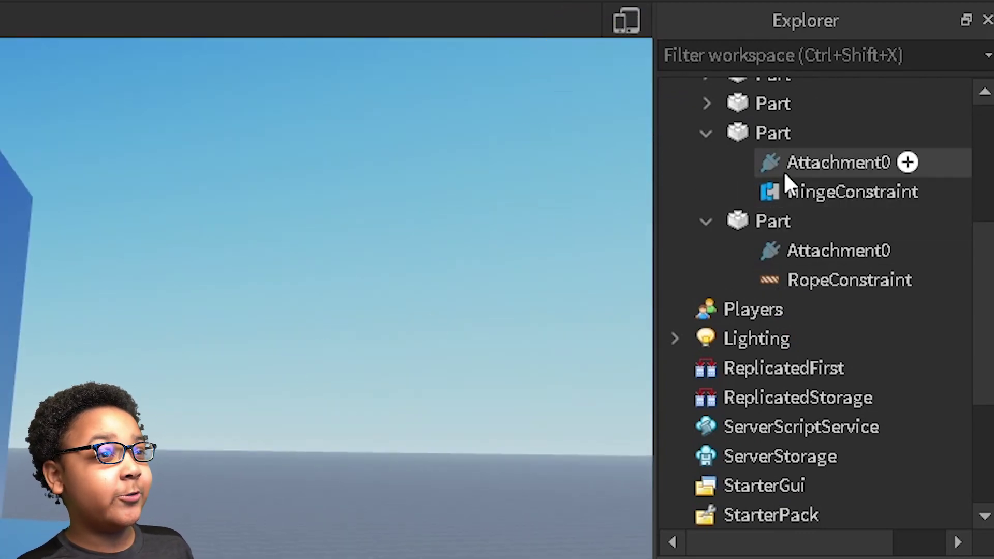
scroll(782, 189, "up", 4)
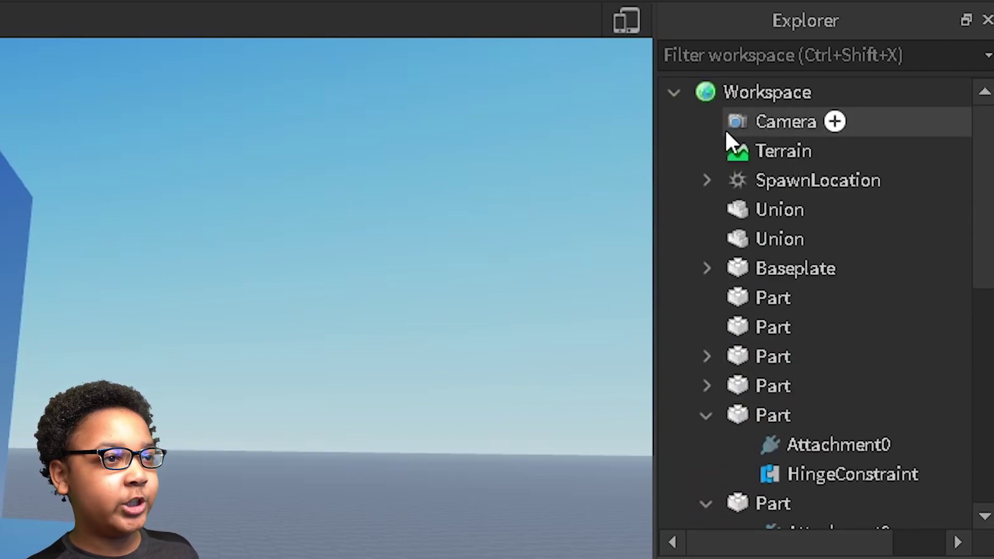
left_click(674, 93)
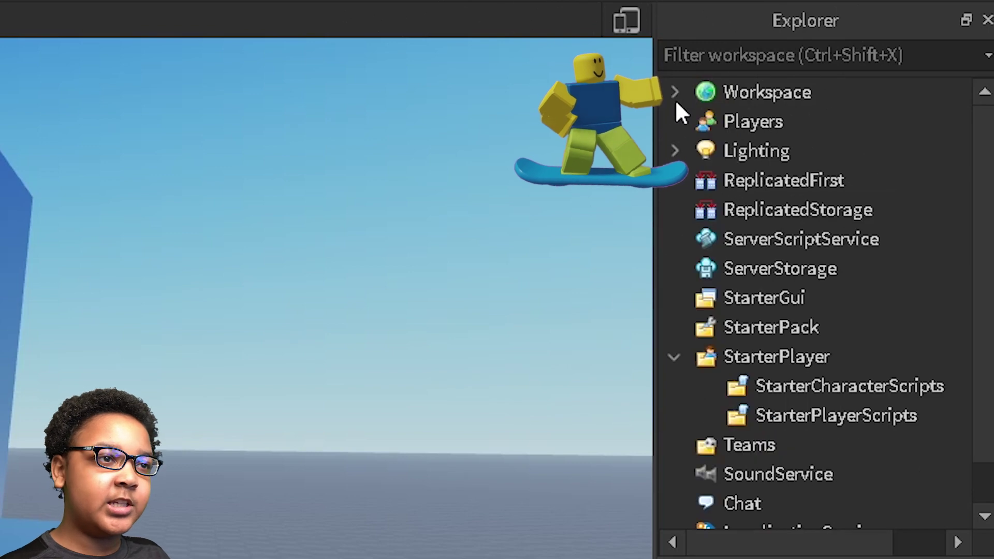
left_click(675, 100)
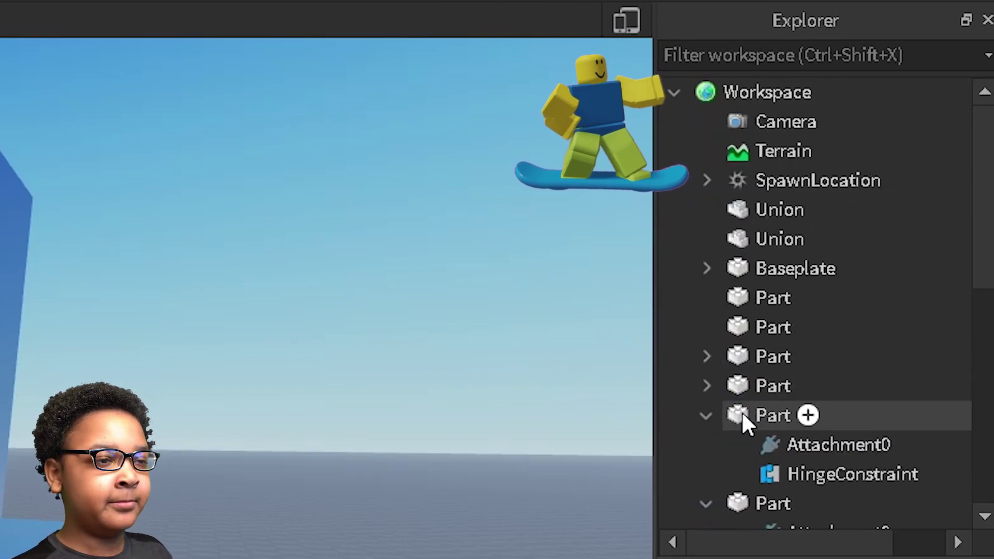
scroll(746, 399, "down", 3)
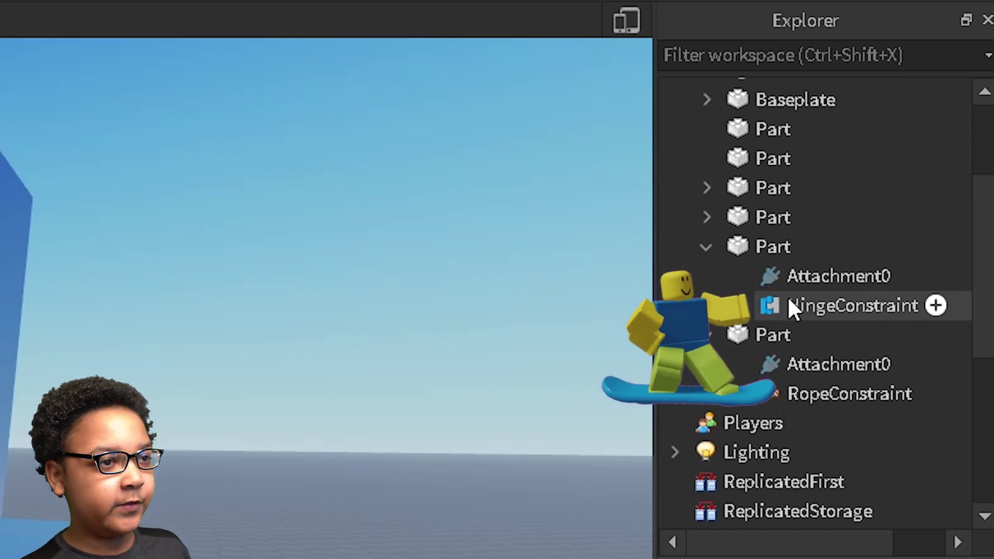
right_click_drag(466, 385, 295, 429)
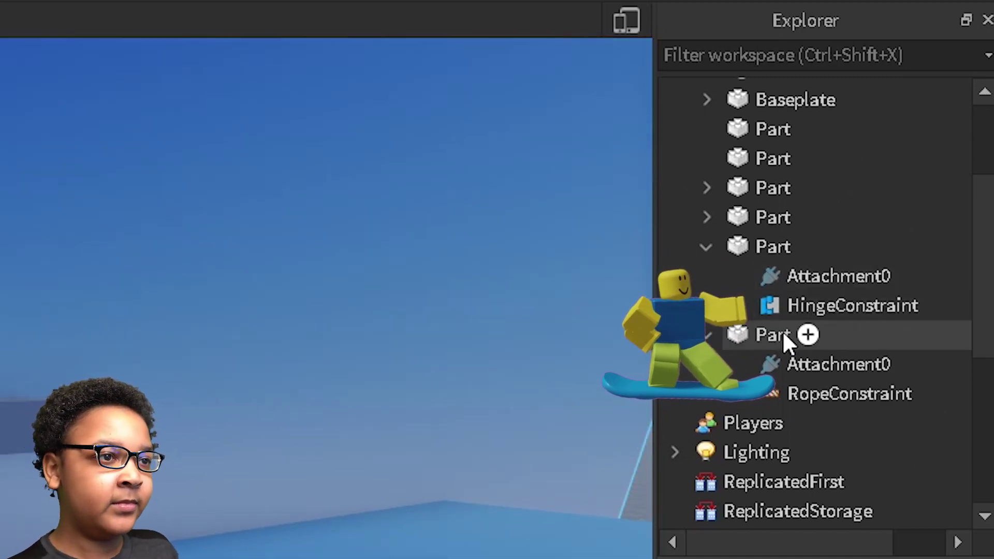
left_click(795, 306)
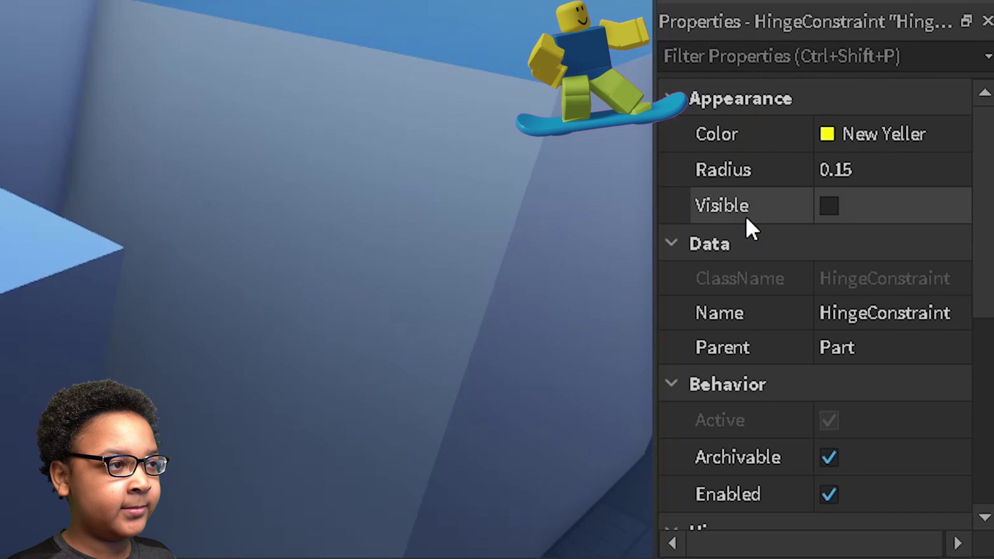
- Review the HingeConstraint's properties and set its ActuatorType to Motor
scroll(747, 219, "down", 2)
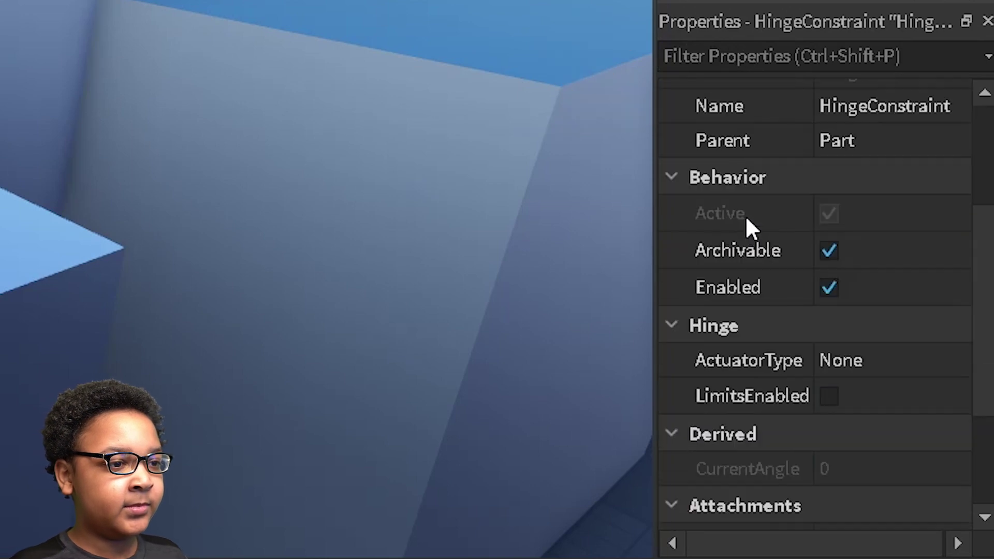
scroll(746, 219, "down", 1)
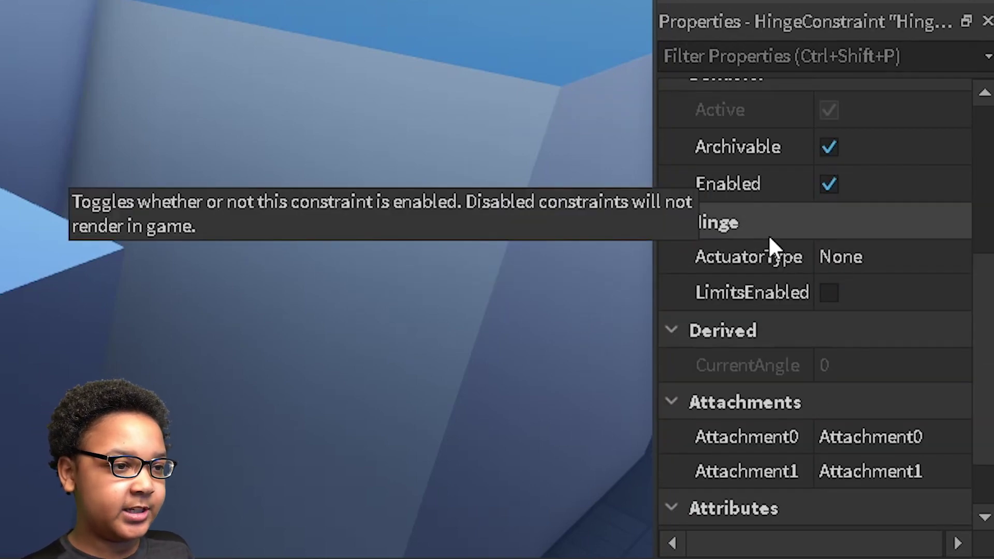
scroll(973, 171, "up", 2)
scroll(934, 192, "up", 3)
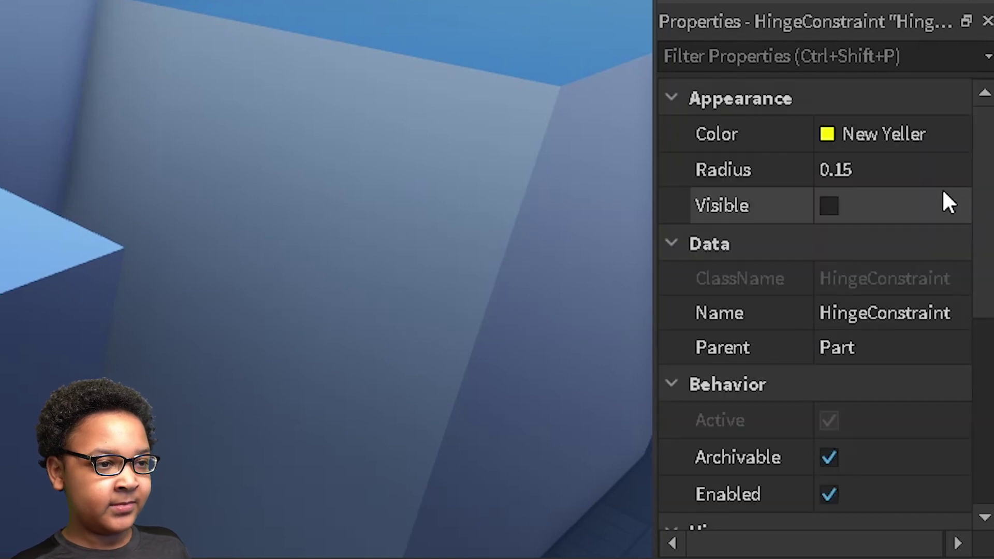
scroll(935, 191, "down", 4)
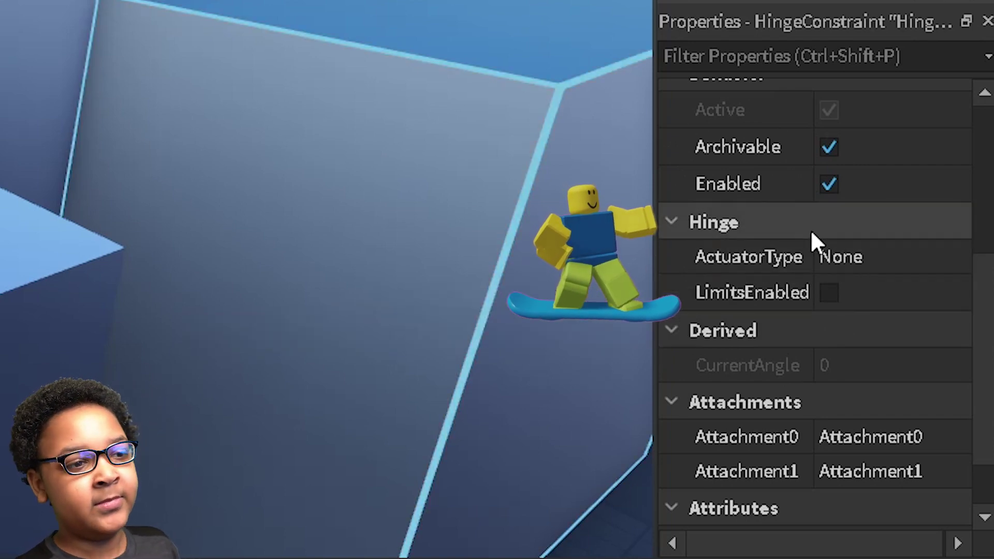
left_click(888, 249)
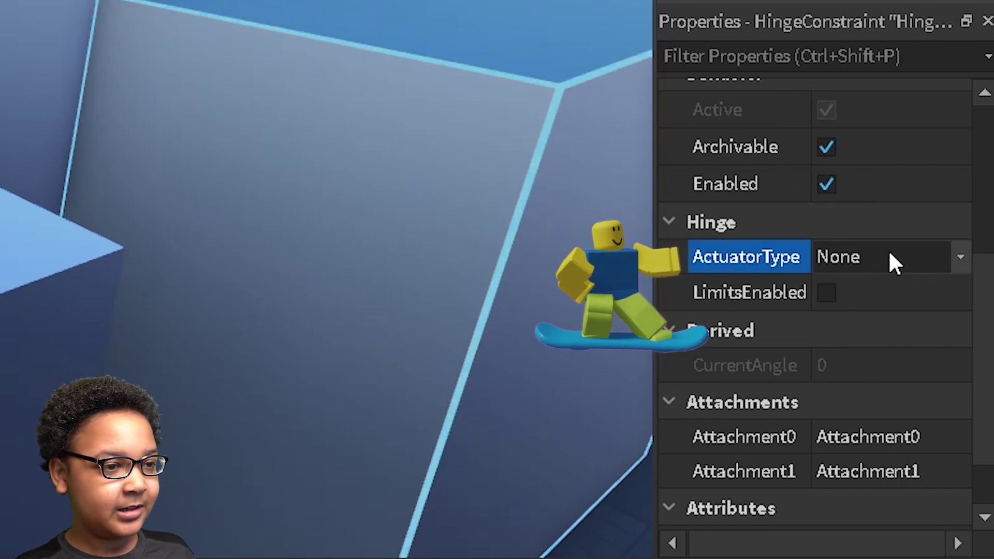
left_click(889, 249)
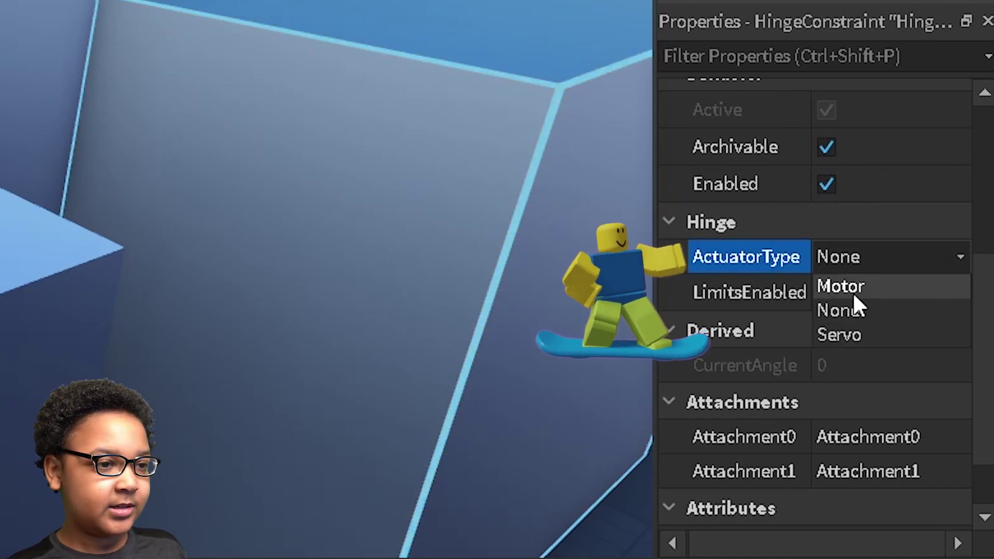
left_click(841, 287)
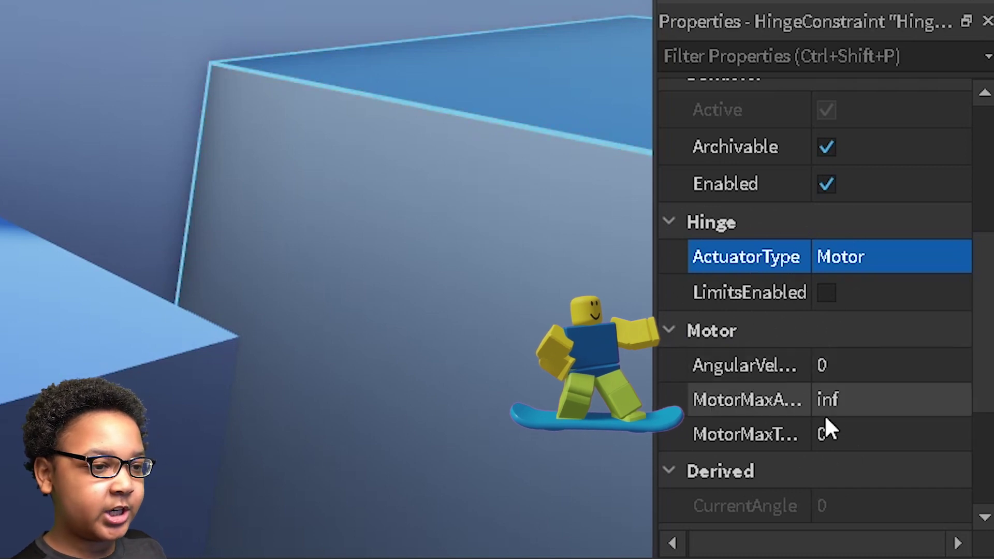
- Set the hinge motor's maximum torque to 10000 and its angular velocity to 4
left_click(819, 445)
type("10000")
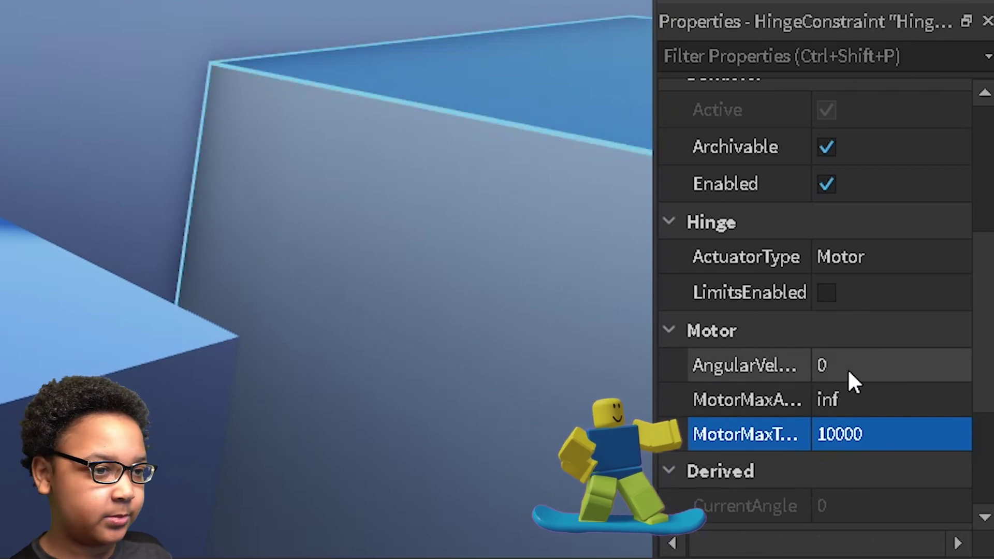
left_click(849, 368)
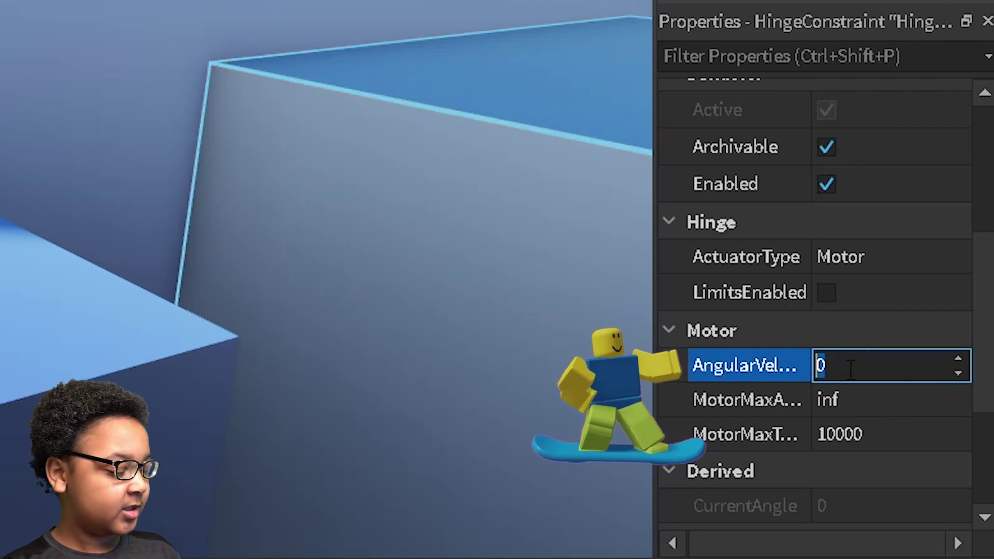
type("4")
key("Return")
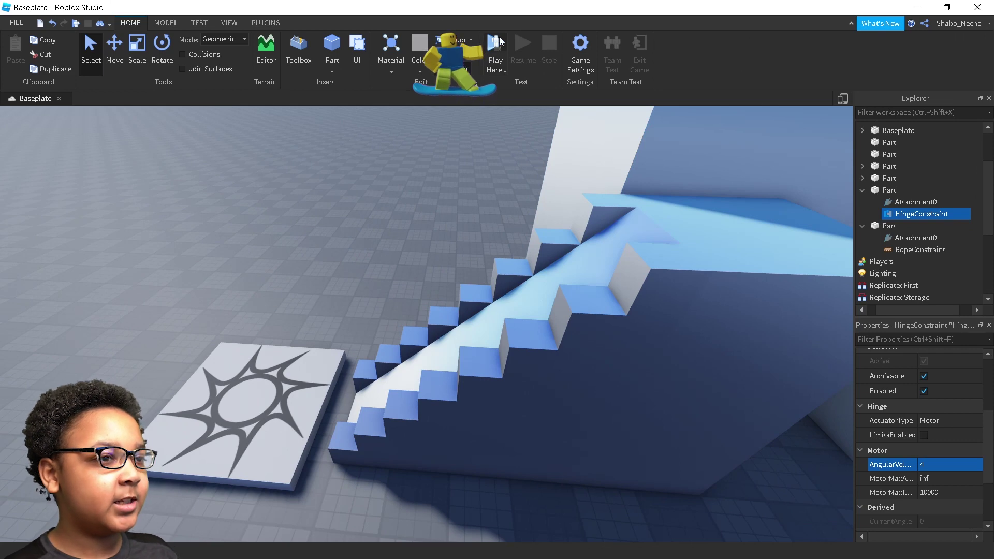
- Start a play test from the current view and bring the character onto the first platform beside the motorised block
left_click(501, 41)
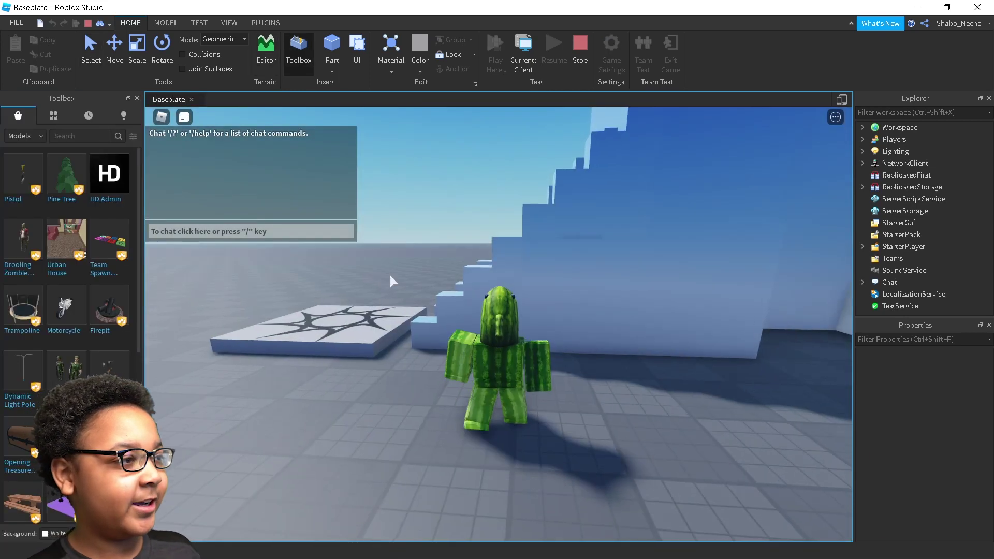
key("w")
right_click_drag(489, 297, 489, 298)
key("space")
key("w")
key("shift")
key("space")
key("d")
key("shift")
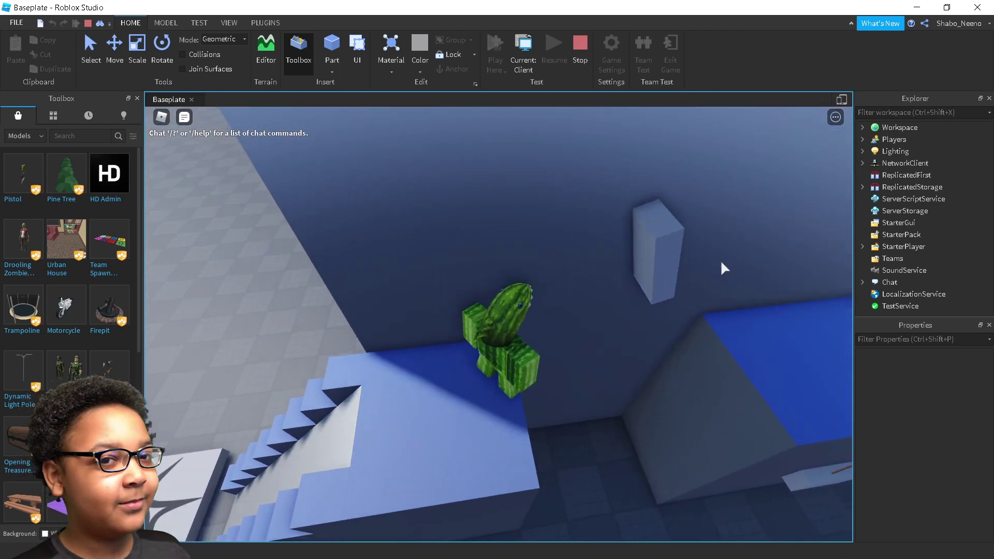
- Jump the character onto the spinning hinged block, try balancing on it, and end the play test
key("space")
right_click_drag(612, 251, 612, 251)
key("d")
key("space")
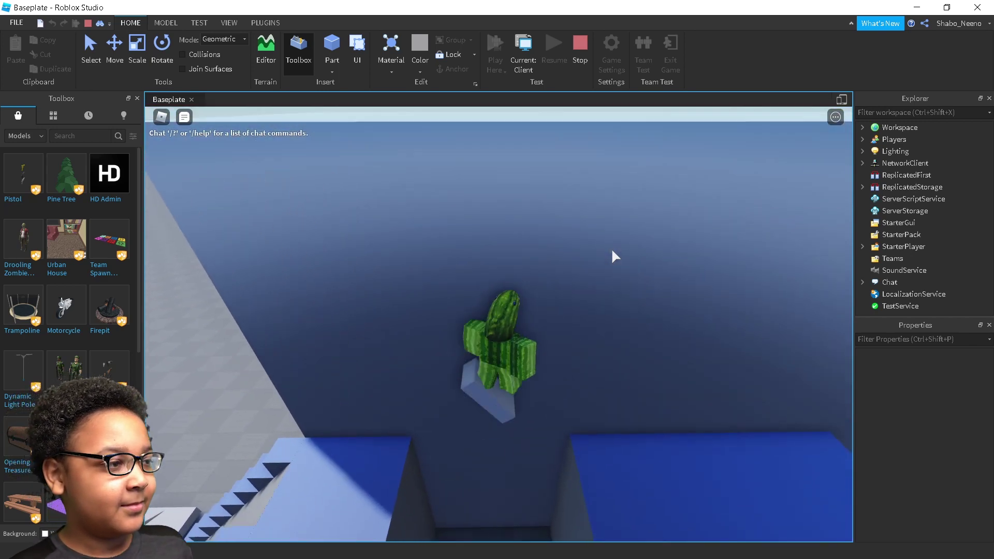
key("space")
key("d")
key("a")
key("space")
key("a")
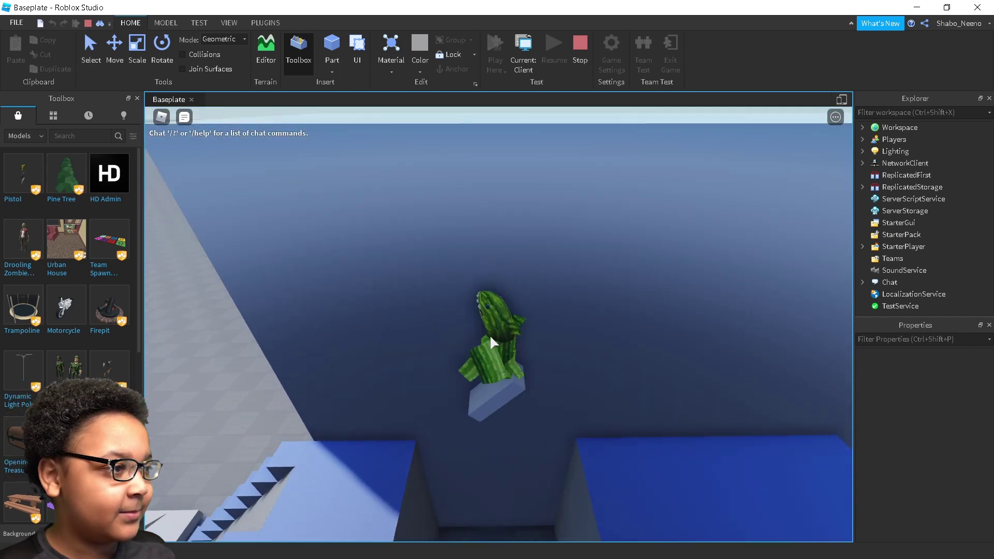
key("d")
key("space")
key("a")
left_click(715, 54)
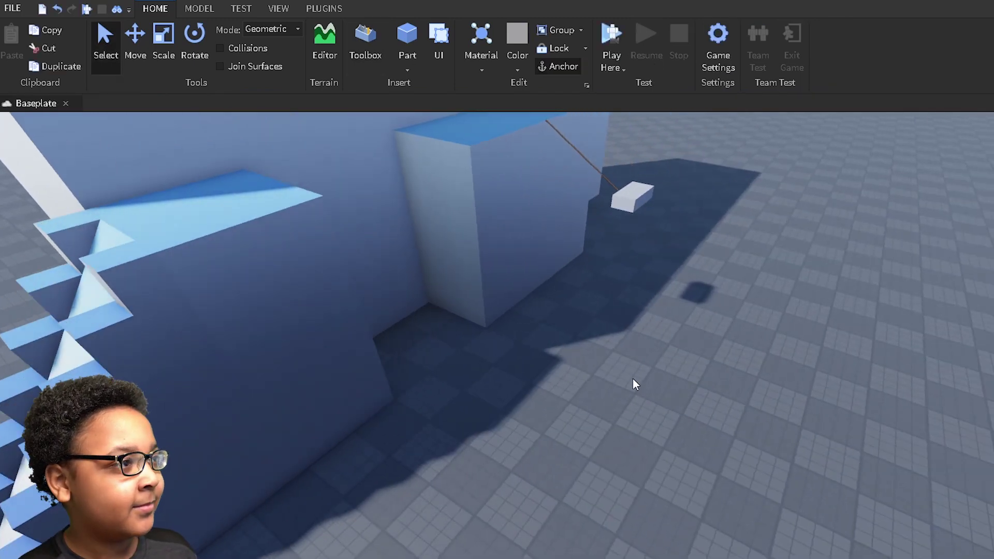
- Insert a block part on the open baseplate away from the wall and raise it above the ground
right_click_drag(633, 379, 634, 296)
key("w")
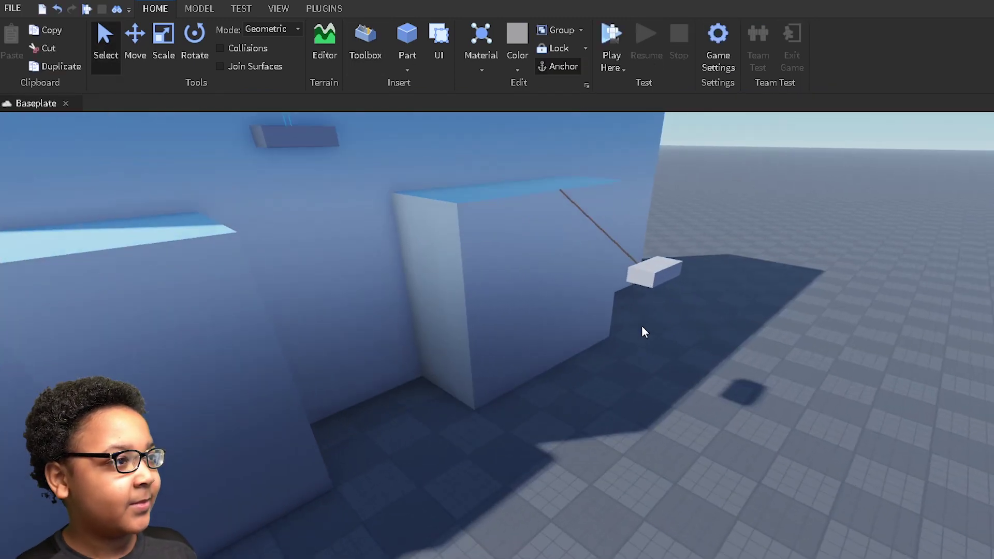
left_click(273, 7)
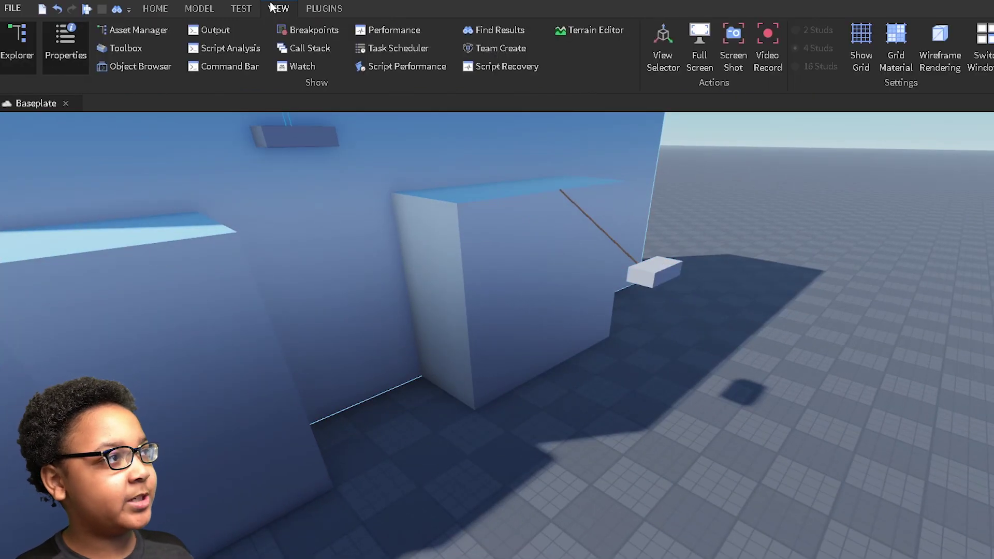
left_click(241, 9)
left_click(199, 9)
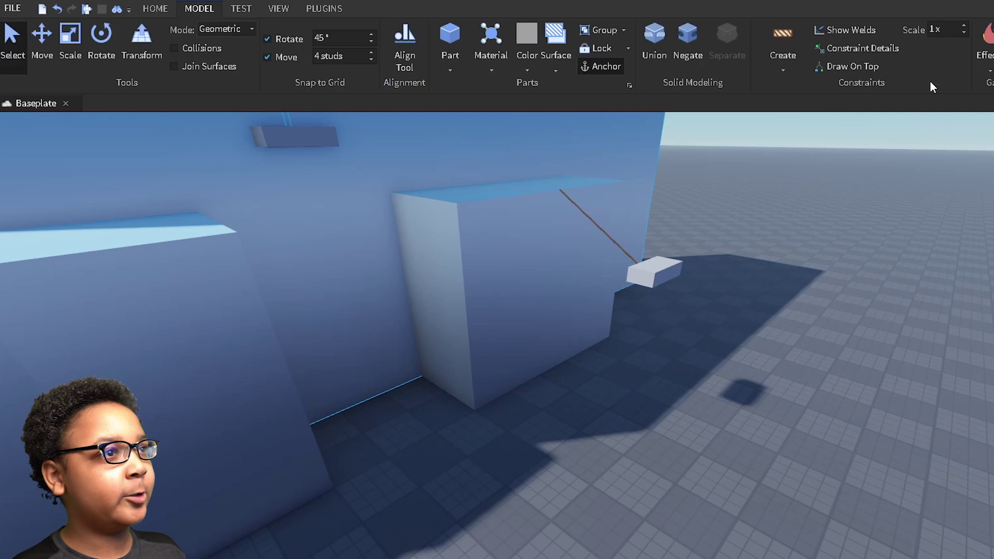
left_click(797, 72)
right_click_drag(630, 281, 567, 290)
right_click_drag(460, 288, 523, 342)
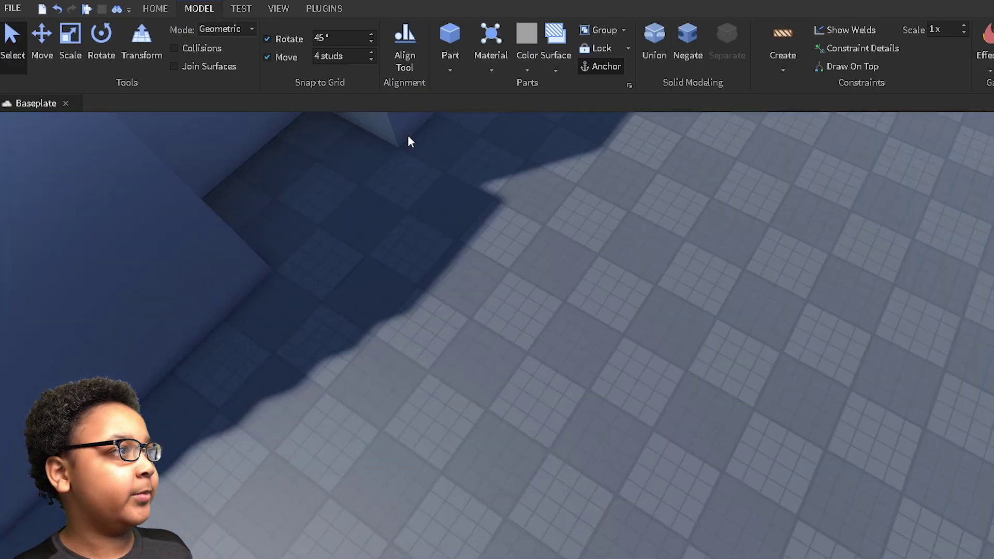
key("w")
left_click(445, 45)
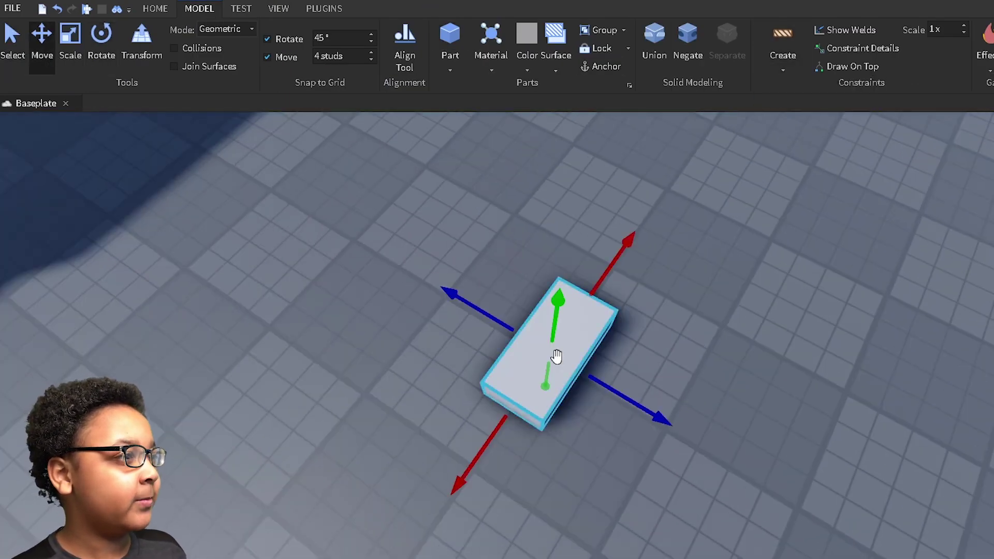
left_click_drag(556, 337, 579, 157)
- Stretch the raised block into a wide slab and set the move snapping increment to 1 stud
left_click(65, 44)
left_click_drag(631, 309, 831, 420)
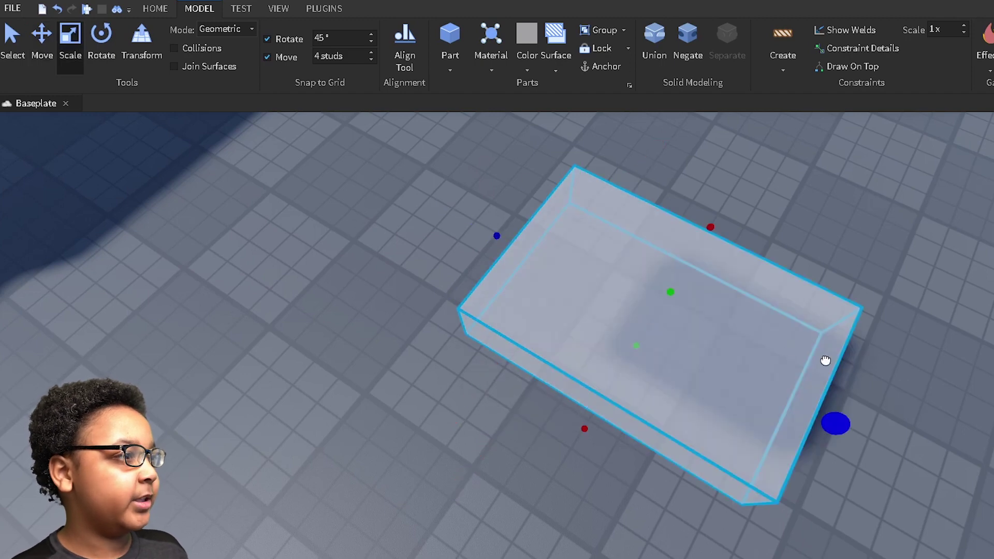
key("Return")
- Create a Spring constraint connecting the baseplate to the underside of the raised slab
left_click(781, 70)
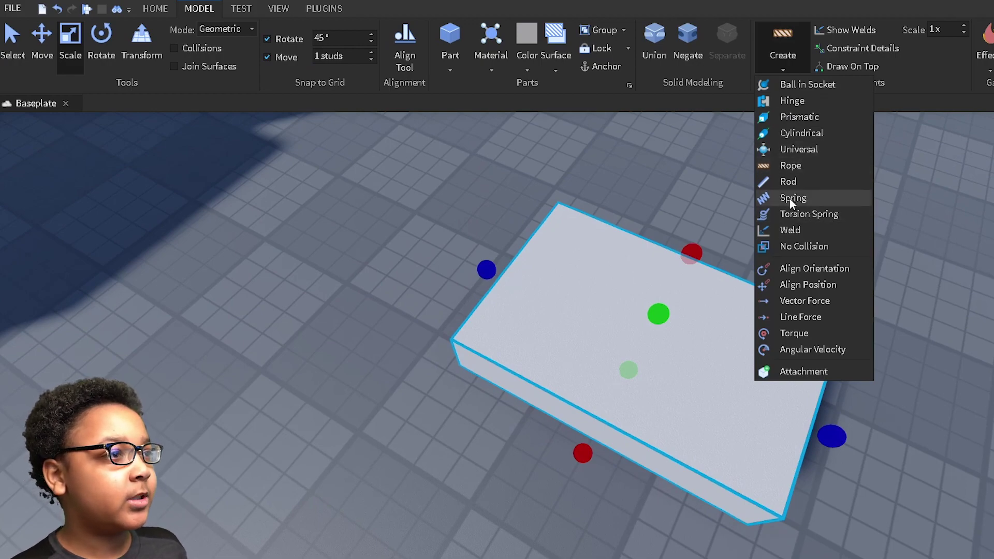
left_click(837, 195)
right_click_drag(541, 349, 527, 348)
left_click(527, 348)
left_click(547, 252)
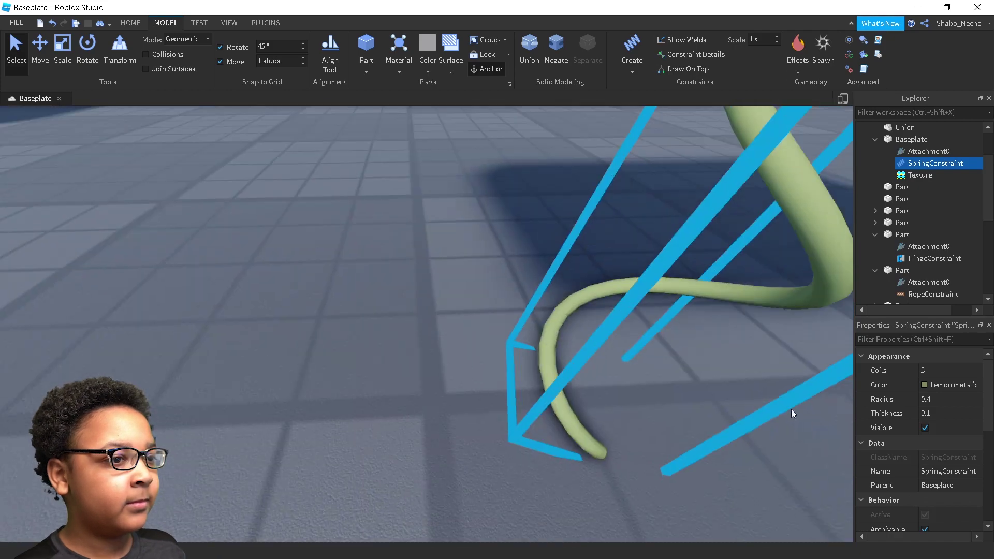
- Enable length limits on the SpringConstraint and set its minimum length to 3
scroll(791, 409, "down", 4)
scroll(891, 424, "down", 5)
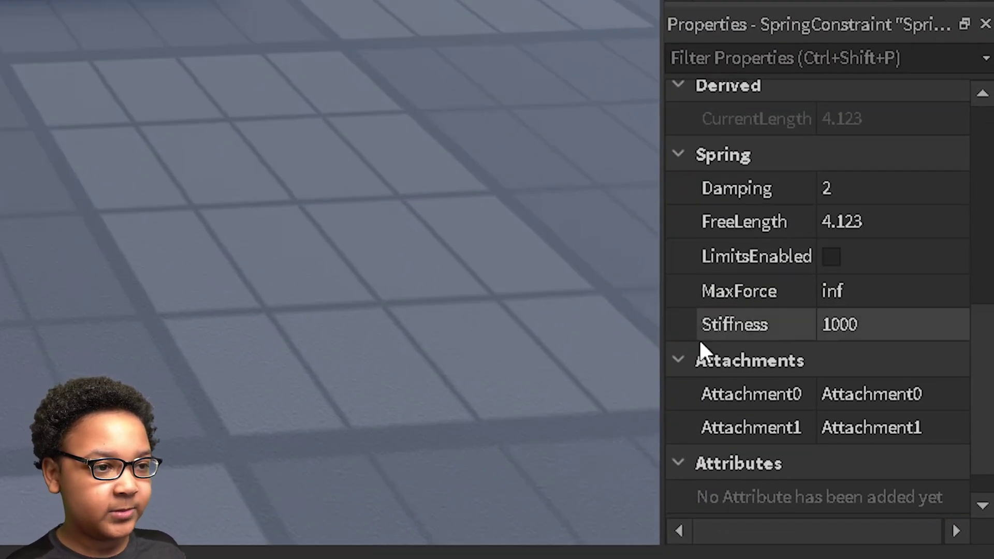
scroll(810, 262, "up", 2)
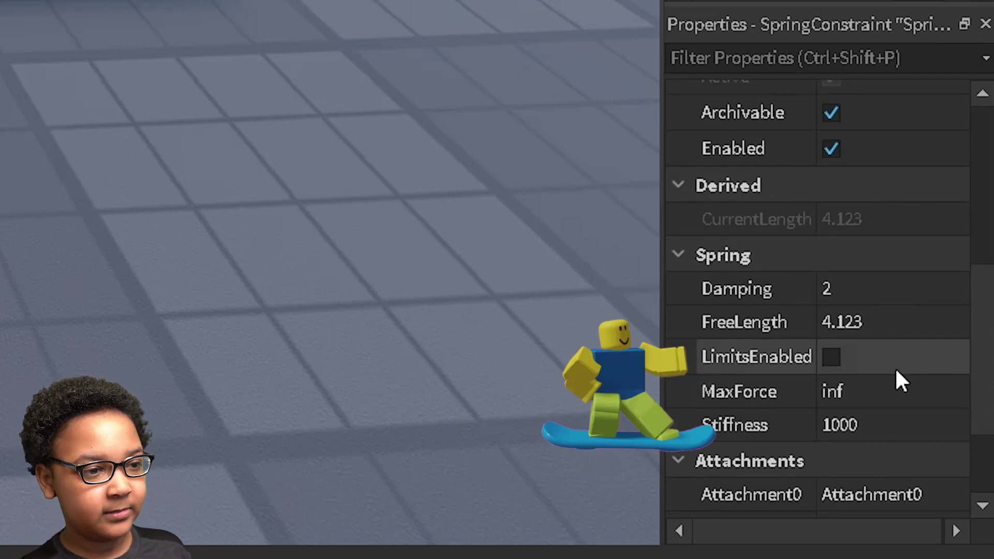
left_click(836, 352)
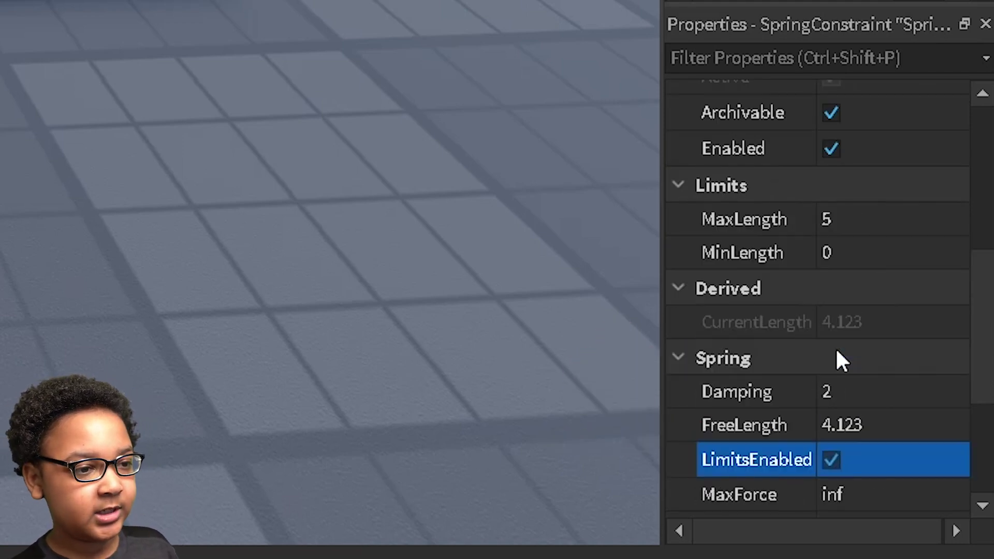
scroll(831, 290, "up", 2)
left_click(833, 244)
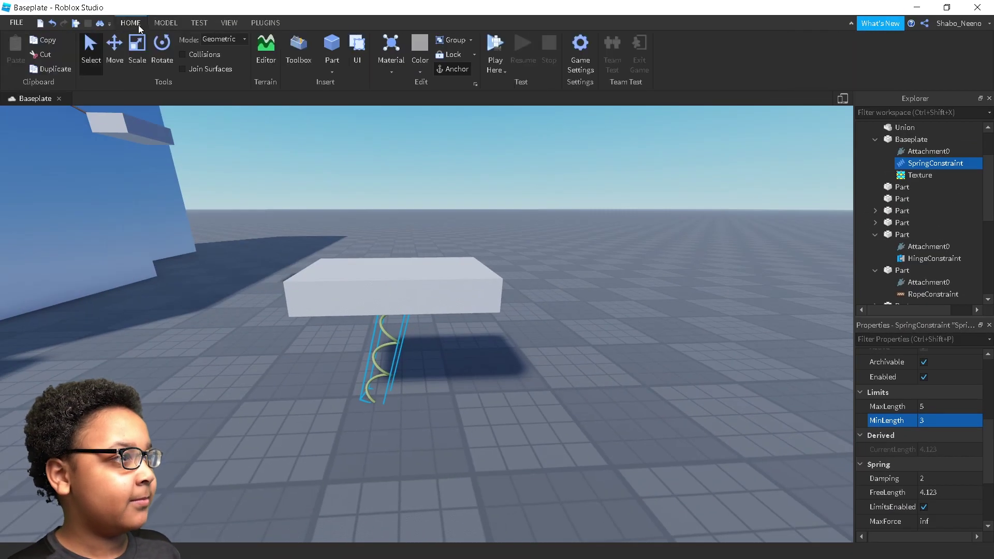
- Select the slab above the spring and start a Run simulation without a player character
left_click(424, 299)
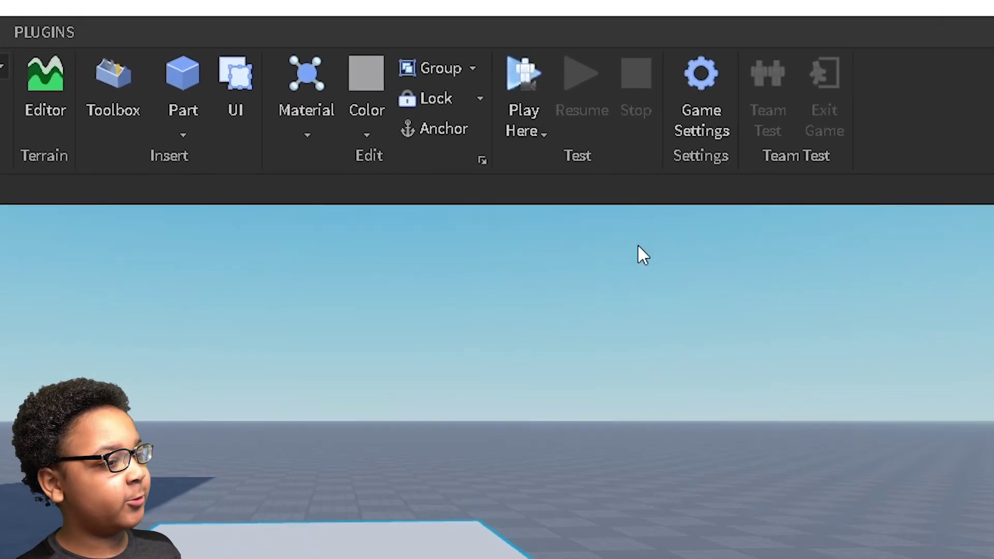
left_click(545, 134)
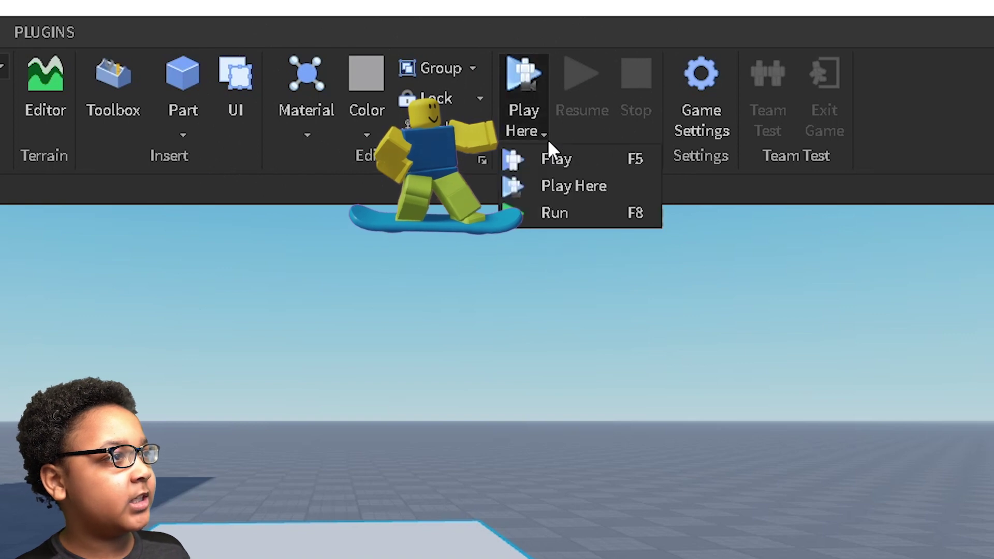
left_click(520, 216)
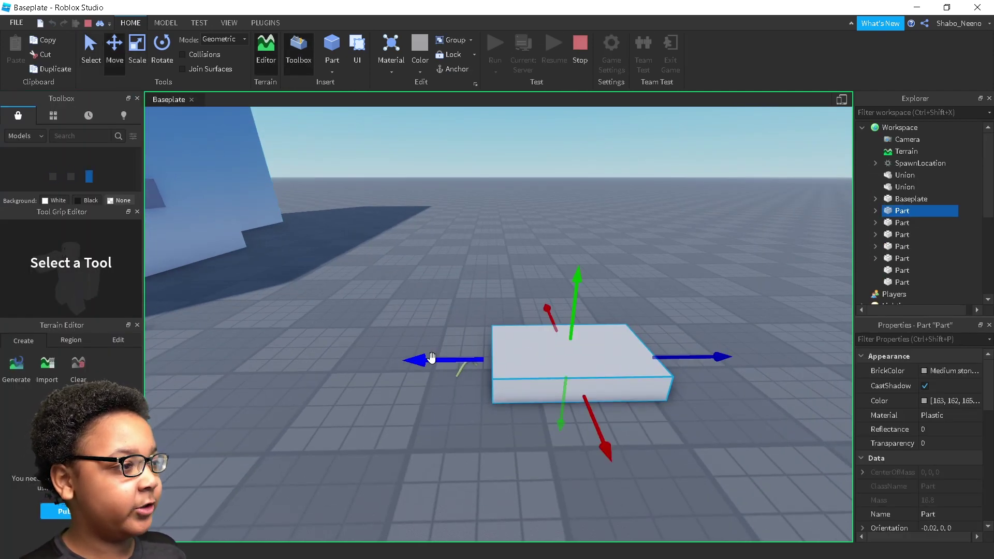
- Pull the sprung slab sideways in both directions and upward to test the spring's response
left_click_drag(431, 359, 302, 367)
left_click_drag(477, 360, 655, 359)
left_click(555, 286)
left_click(528, 372)
left_click_drag(547, 299, 541, 216)
right_click_drag(540, 228, 536, 222)
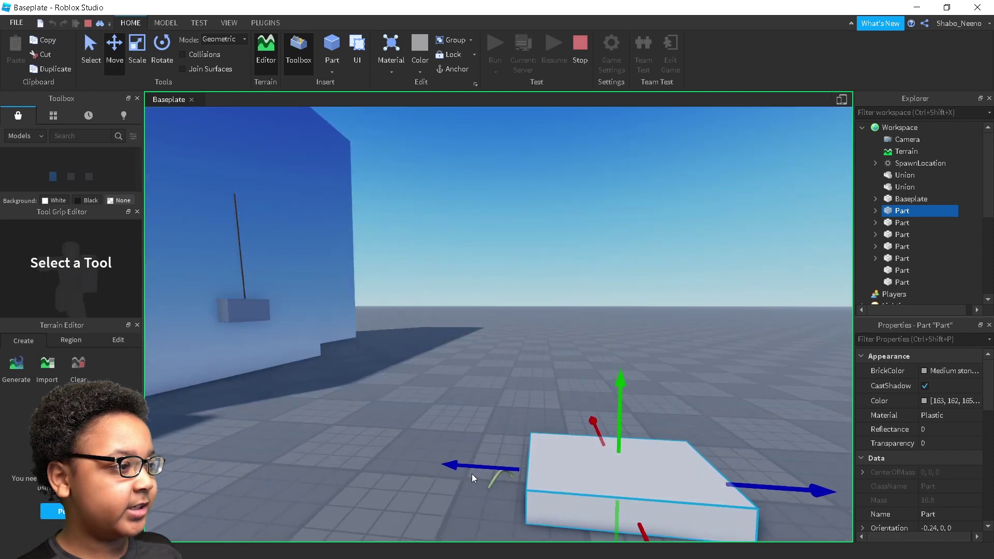
- View the sprung slab from farther away and repeat the sideways and upward pulls against the spring
key("s")
key("d")
left_click_drag(471, 470, 661, 422)
left_click_drag(538, 419, 414, 417)
left_click_drag(304, 336, 363, 187)
left_click_drag(286, 329, 300, 200)
right_click_drag(299, 200, 318, 201)
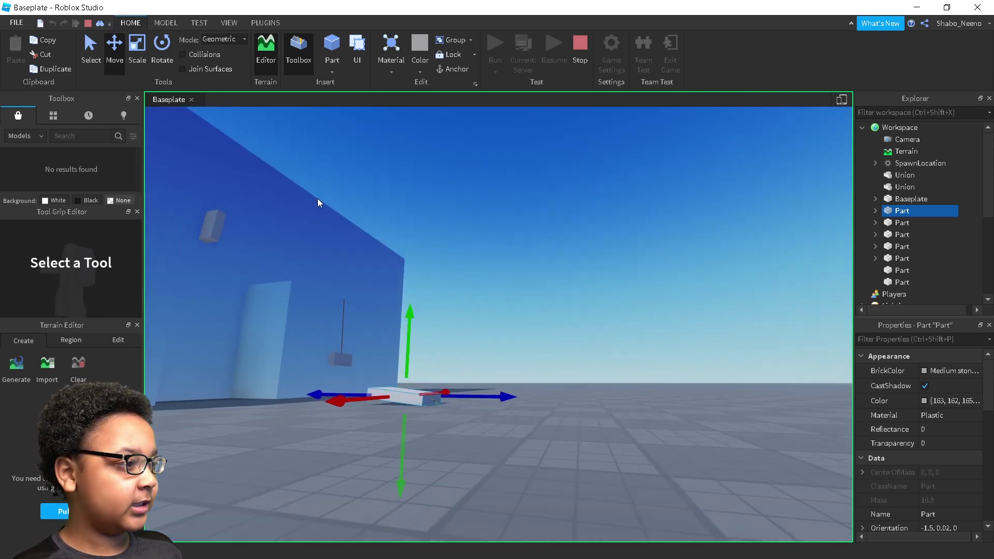
left_click_drag(443, 327, 465, 258)
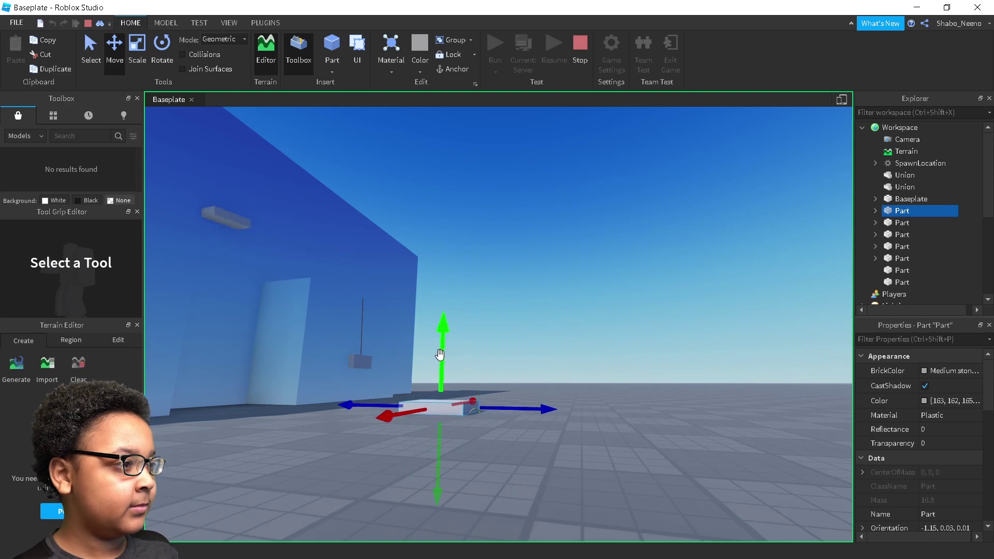